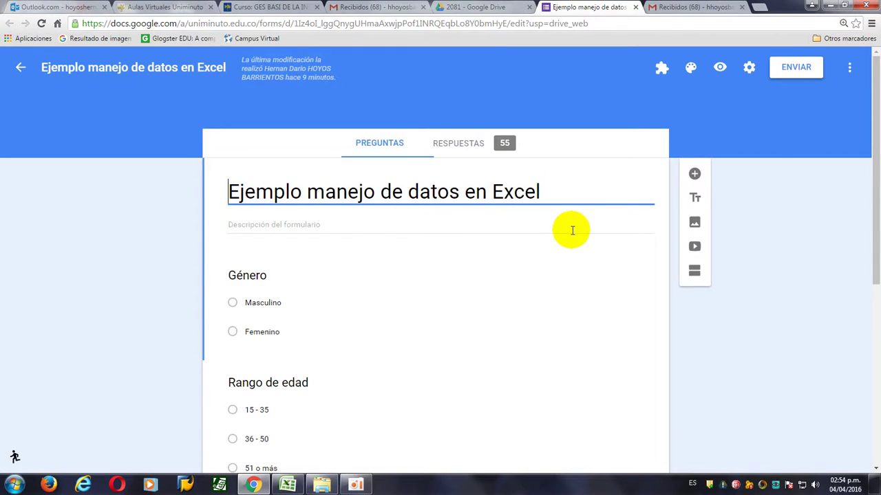
Review the form's questions and the summary charts of its collected responses.
{"action": "scroll", "coordinate": [594, 171], "scroll_direction": "down", "scroll_amount": 4}
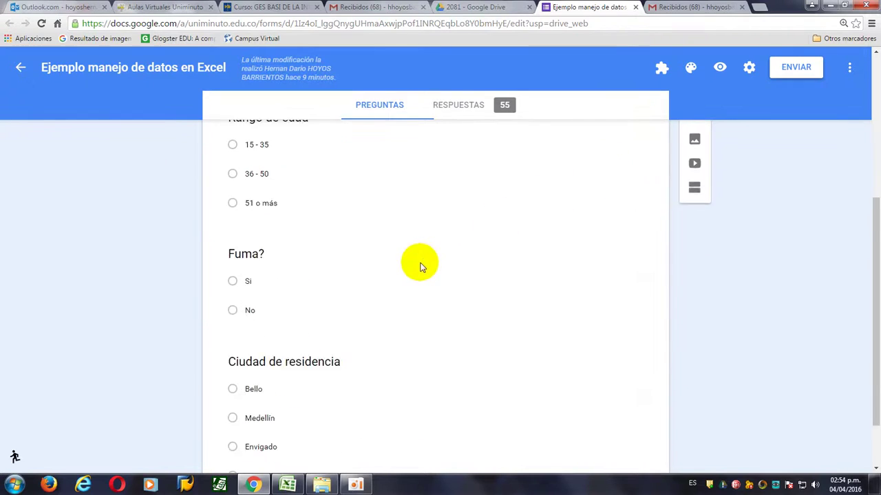
{"action": "scroll", "coordinate": [412, 272], "scroll_direction": "down", "scroll_amount": 1}
{"action": "scroll", "coordinate": [344, 289], "scroll_direction": "up", "scroll_amount": 5}
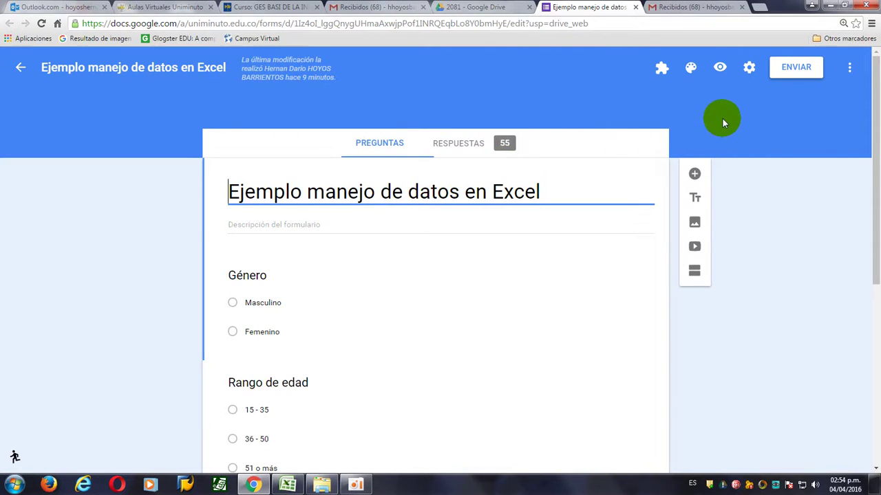
{"action": "left_click", "coordinate": [453, 148]}
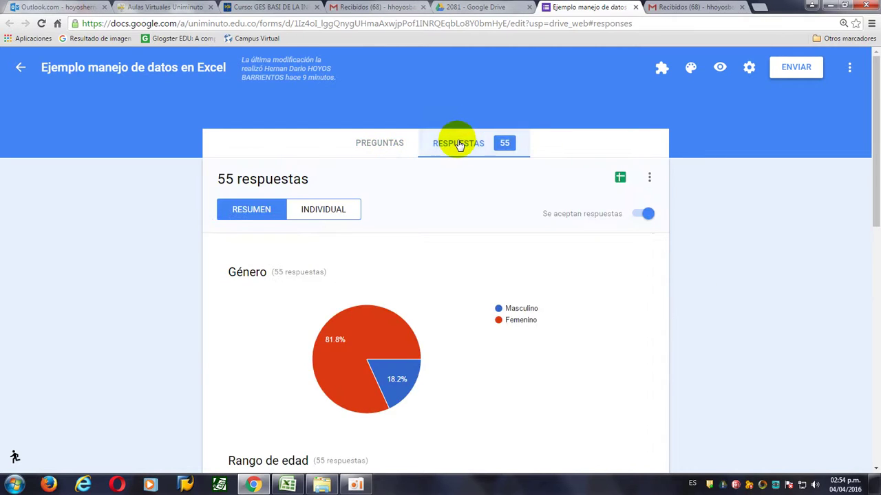
{"action": "scroll", "coordinate": [422, 219], "scroll_direction": "down", "scroll_amount": 8}
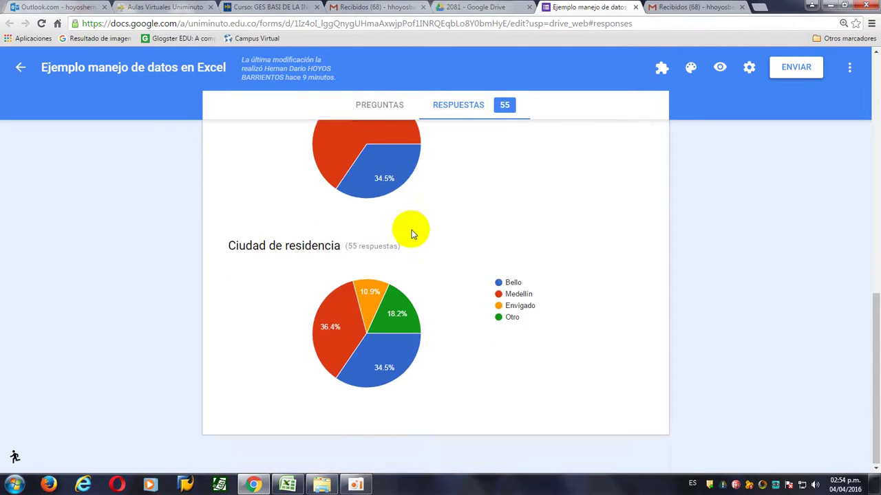
{"action": "scroll", "coordinate": [411, 227], "scroll_direction": "up", "scroll_amount": 5}
{"action": "scroll", "coordinate": [410, 222], "scroll_direction": "up", "scroll_amount": 5}
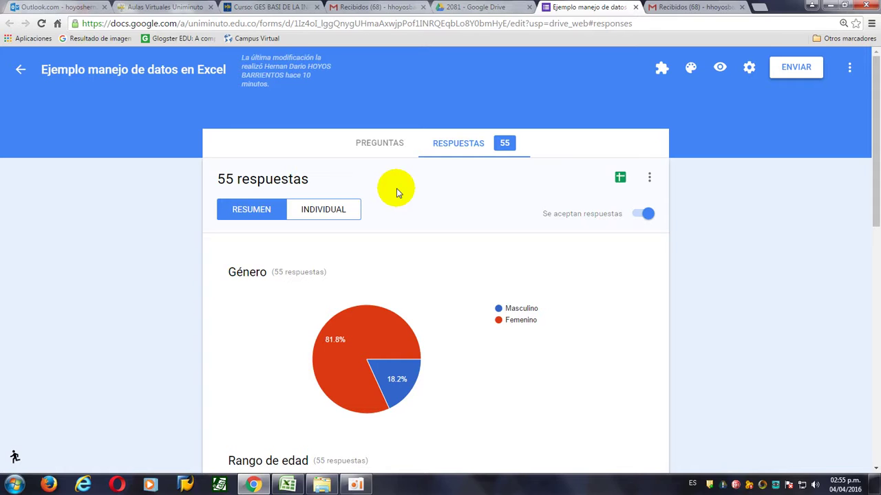
Open the form's linked responses spreadsheet and download it as Microsoft Excel (.xlsx).
{"action": "left_click", "coordinate": [620, 179]}
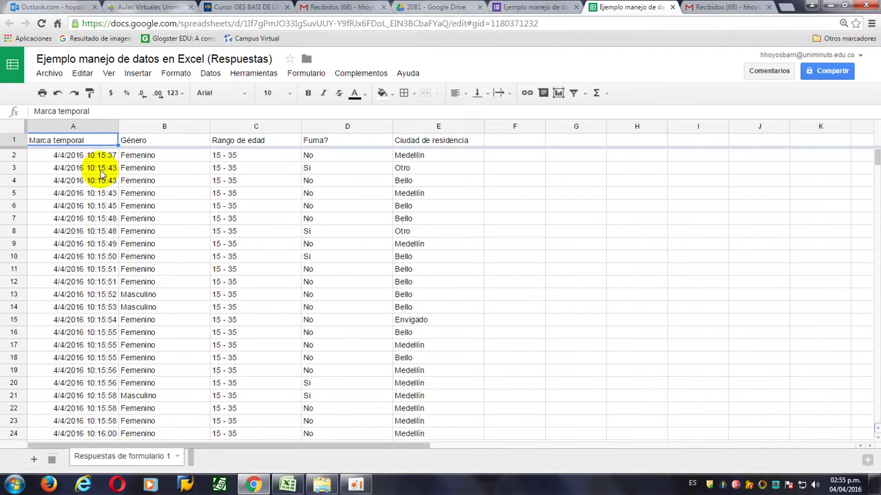
{"action": "left_click", "coordinate": [50, 74]}
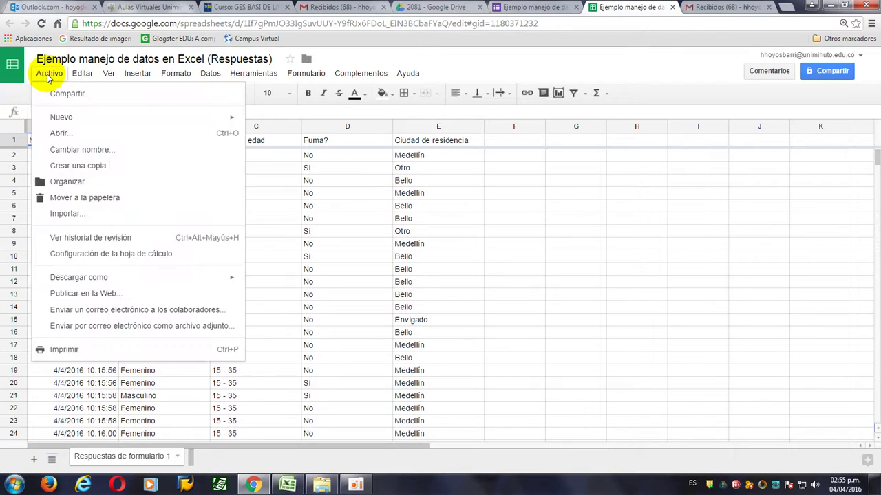
{"action": "mouse_move", "coordinate": [207, 277]}
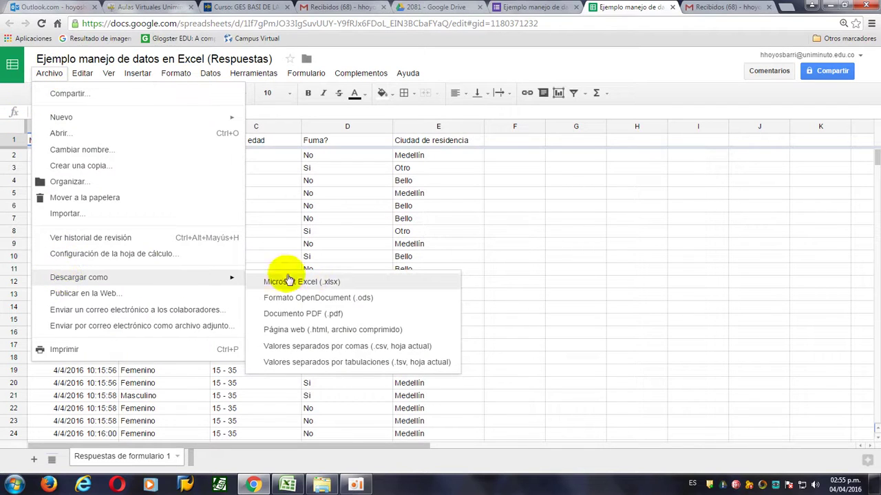
{"action": "left_click", "coordinate": [321, 284]}
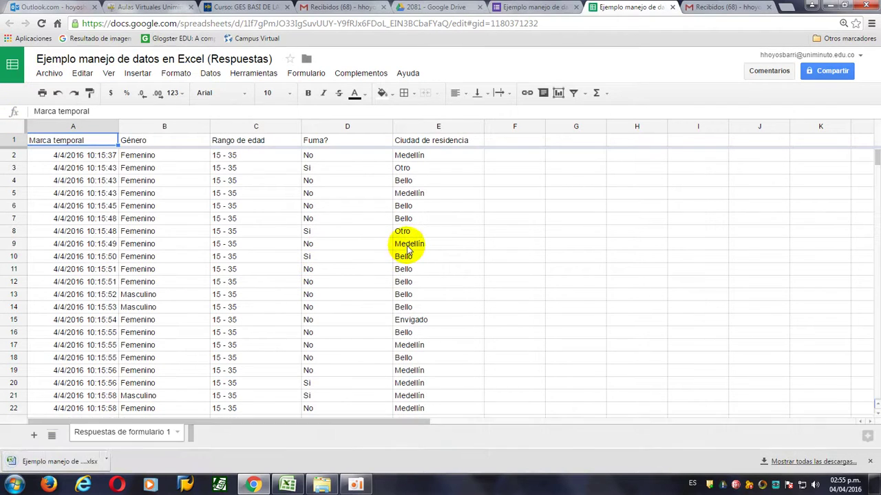
Open the downloaded responses workbook in Microsoft Excel and look through its rows.
{"action": "left_click", "coordinate": [47, 466]}
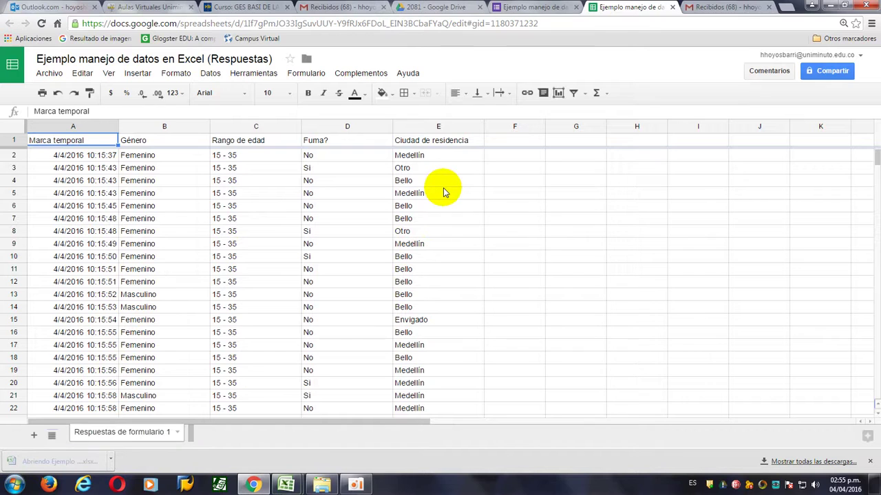
{"action": "mouse_move", "coordinate": [293, 483]}
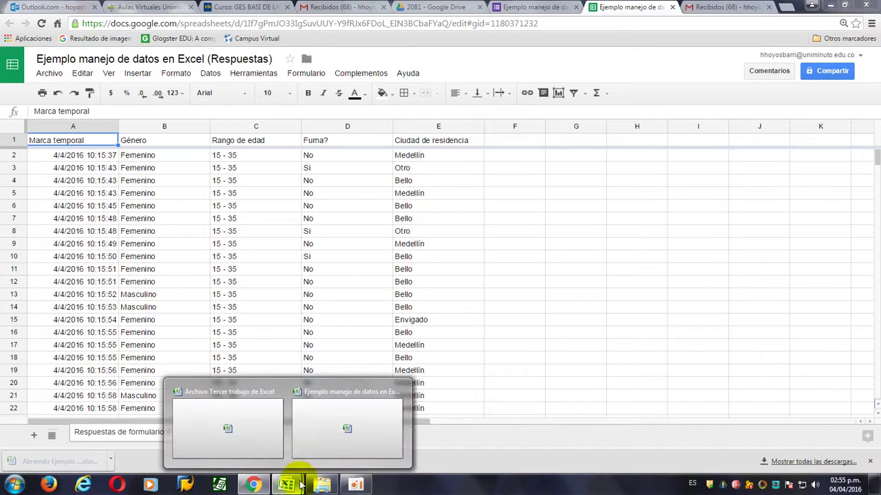
{"action": "left_click", "coordinate": [331, 426]}
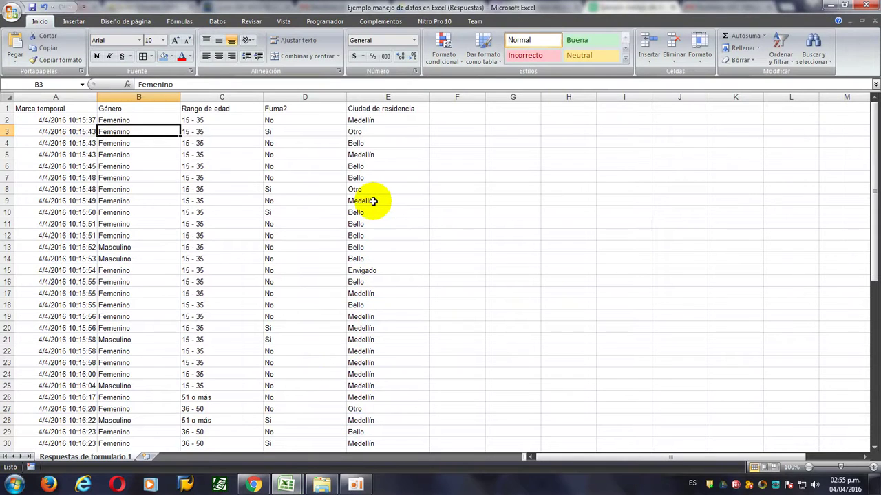
{"action": "left_click", "coordinate": [137, 191]}
{"action": "left_click", "coordinate": [135, 271]}
{"action": "left_click", "coordinate": [286, 258]}
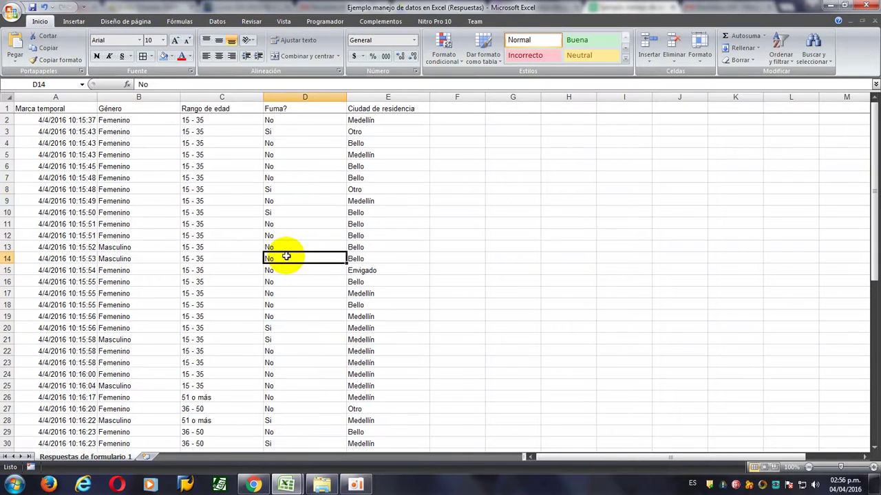
{"action": "scroll", "coordinate": [374, 250], "scroll_direction": "down", "scroll_amount": 5}
{"action": "scroll", "coordinate": [349, 253], "scroll_direction": "up", "scroll_amount": 5}
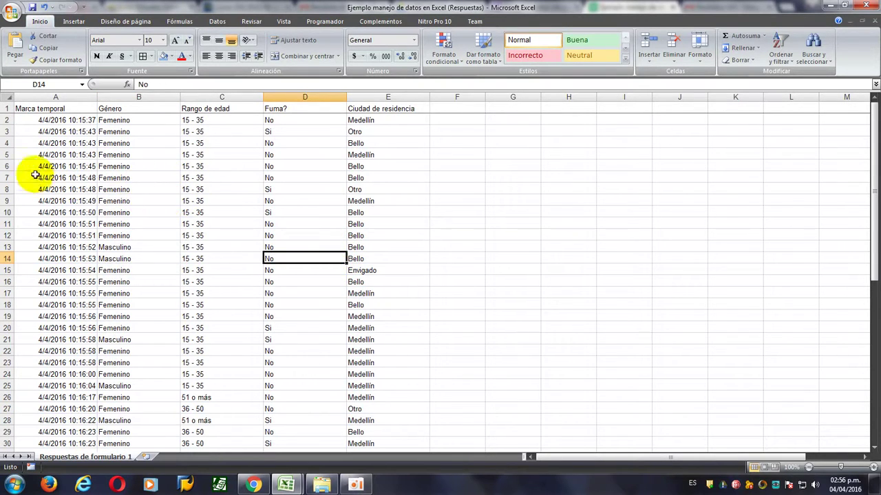
Delete the "Marca temporal" column from the form responses sheet.
{"action": "left_click", "coordinate": [61, 94]}
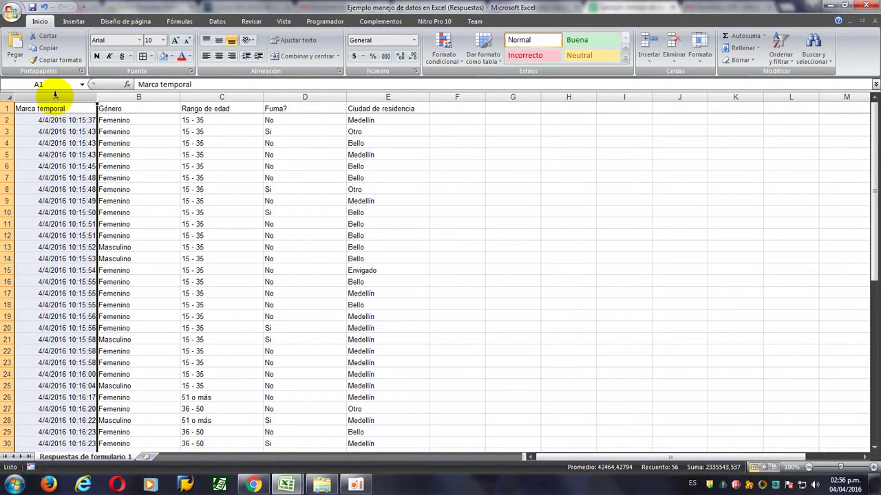
{"action": "key", "text": "ctrl+minus"}
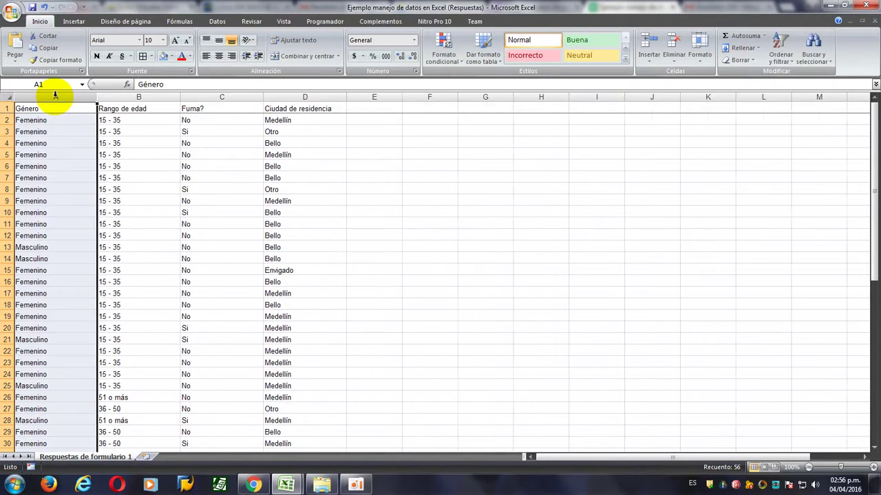
{"action": "left_click", "coordinate": [228, 245]}
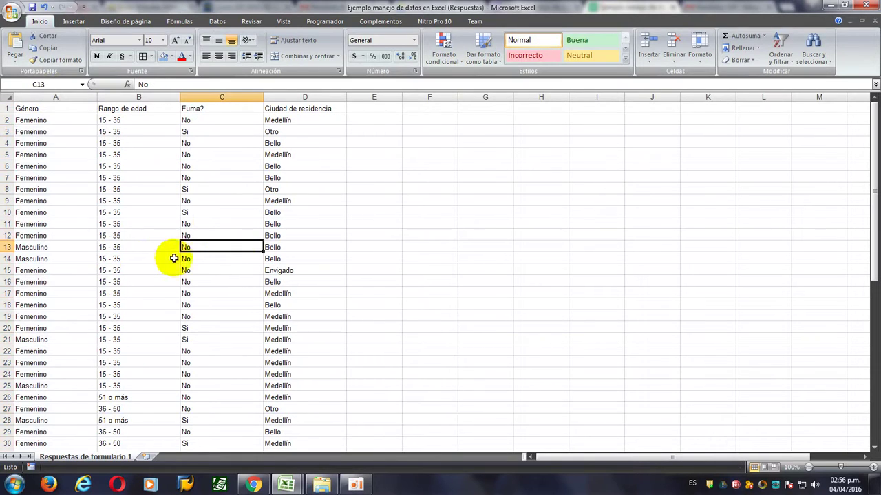
{"action": "left_click", "coordinate": [76, 157]}
{"action": "left_click", "coordinate": [108, 326]}
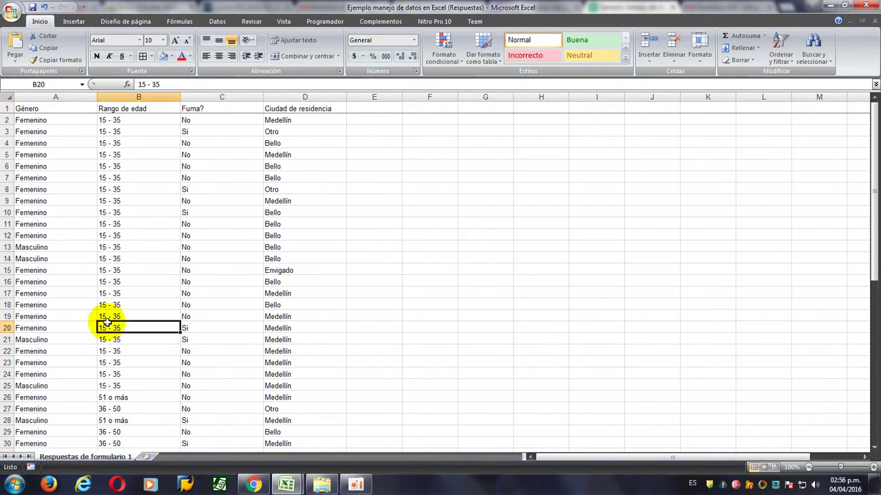
Add a new worksheet, name it "Respuestas" and enlarge its view to 295%.
{"action": "left_click", "coordinate": [146, 457]}
{"action": "double_click", "coordinate": [149, 457]}
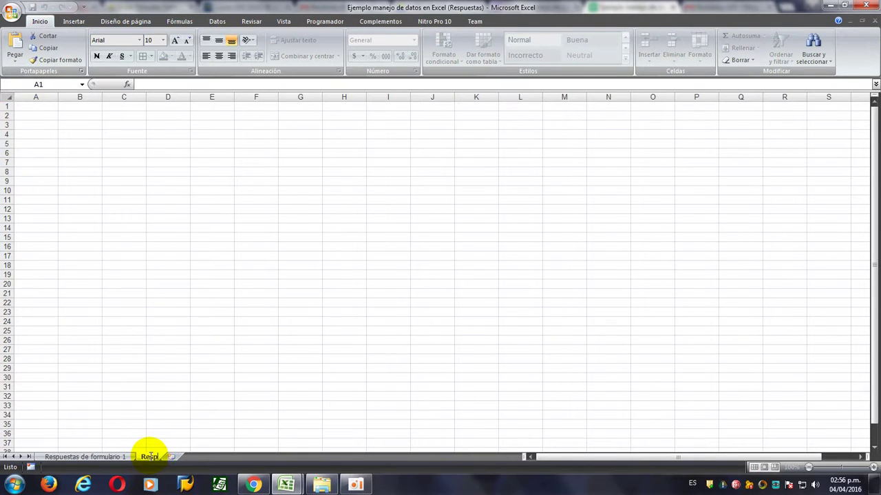
{"action": "key", "text": "Return"}
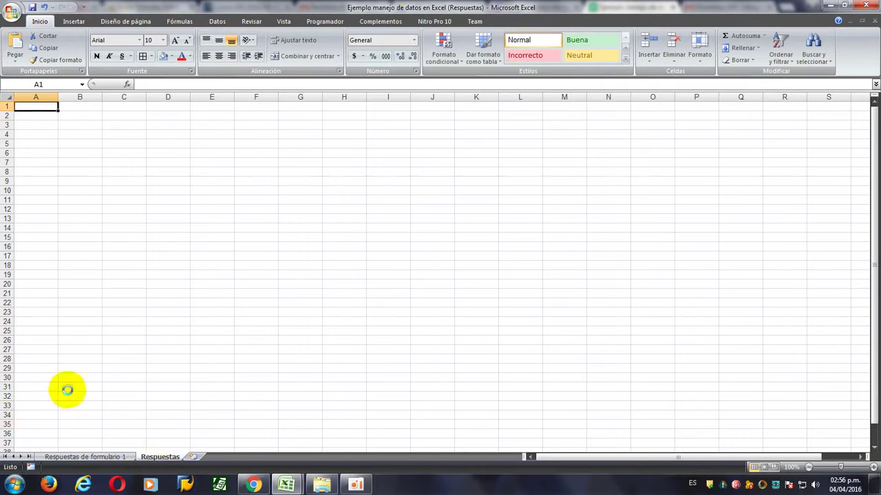
{"action": "scroll", "coordinate": [135, 347], "scroll_direction": "up", "scroll_amount": 10}
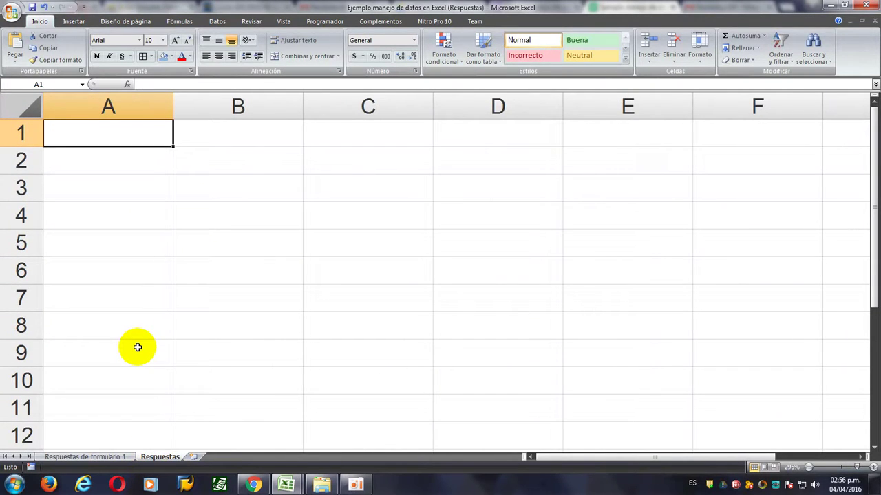
{"action": "left_click", "coordinate": [112, 457]}
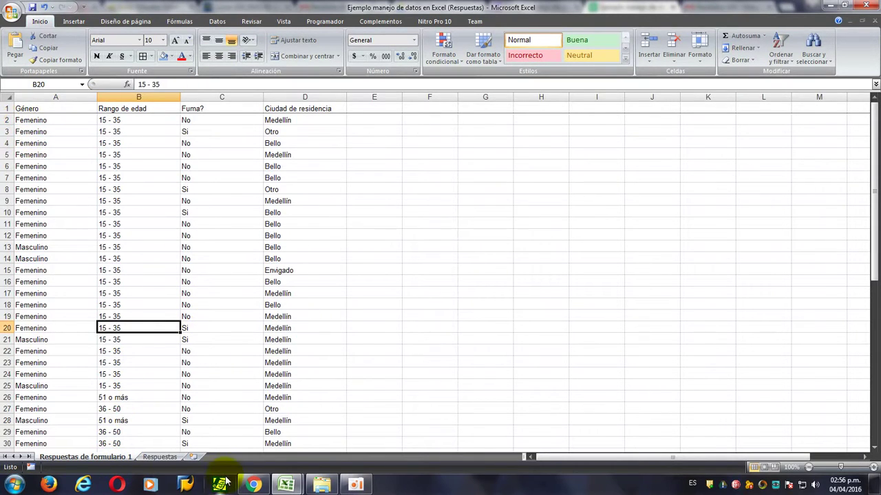
{"action": "left_click", "coordinate": [254, 484]}
{"action": "left_click", "coordinate": [248, 483]}
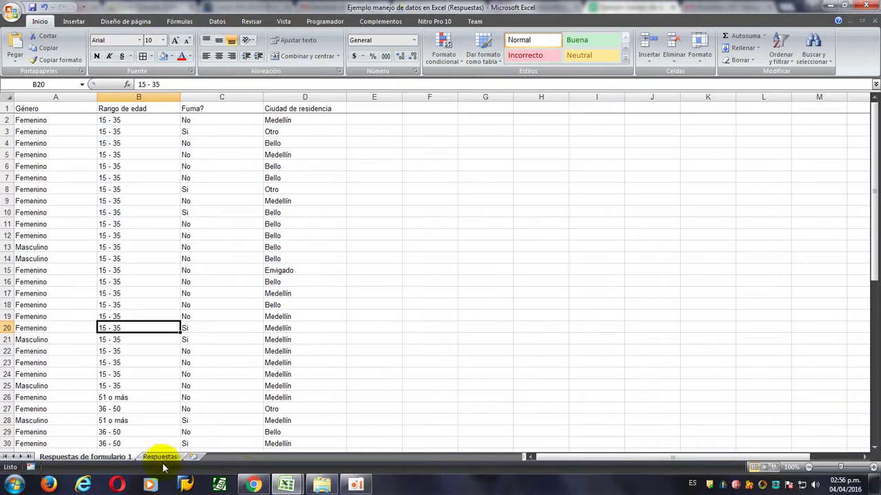
{"action": "left_click", "coordinate": [161, 457]}
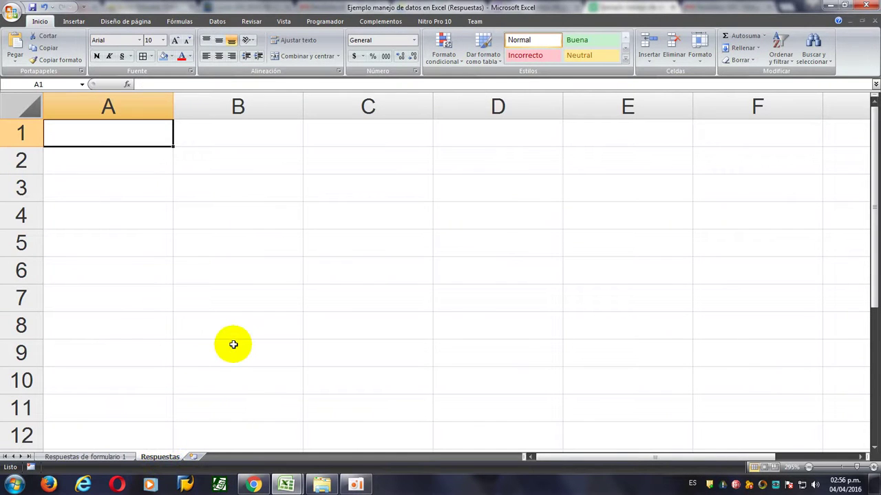
Enter the heading "GÉNERO" in cell A1 of the Respuestas sheet.
{"action": "type", "text": "GÉNERO"}
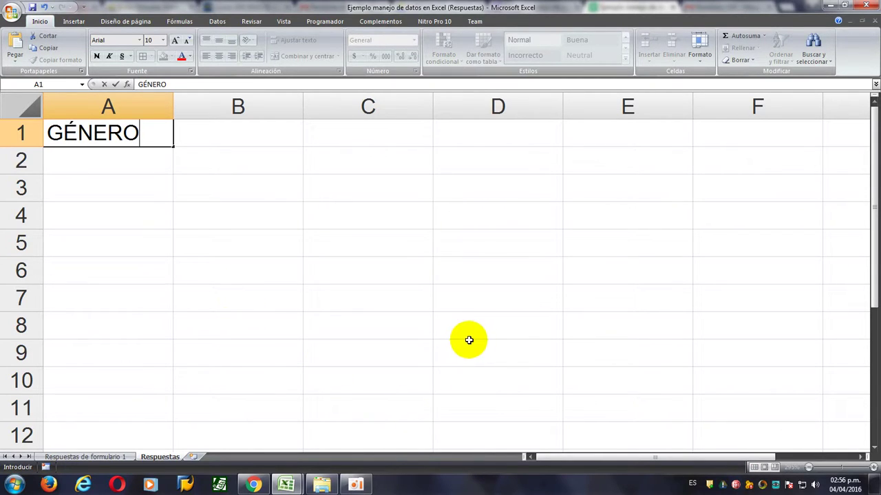
{"action": "left_click", "coordinate": [364, 486]}
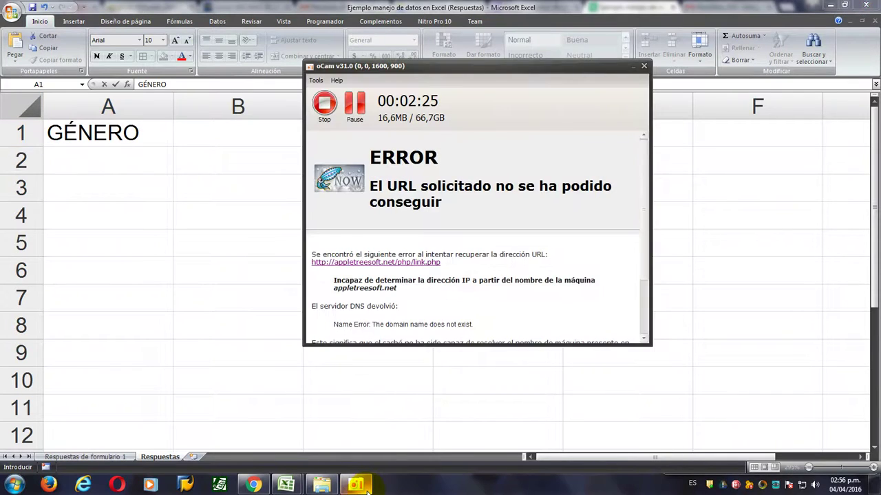
{"action": "left_click", "coordinate": [116, 171]}
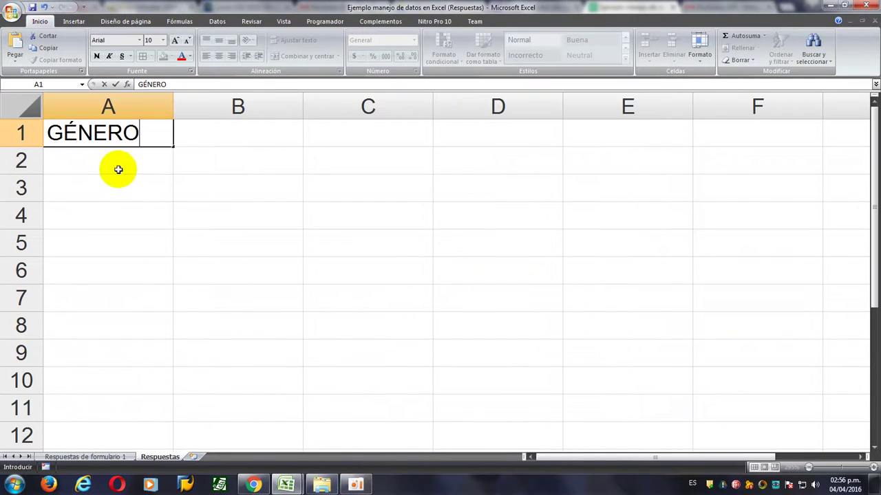
{"action": "left_click", "coordinate": [176, 189]}
{"action": "left_click", "coordinate": [92, 165]}
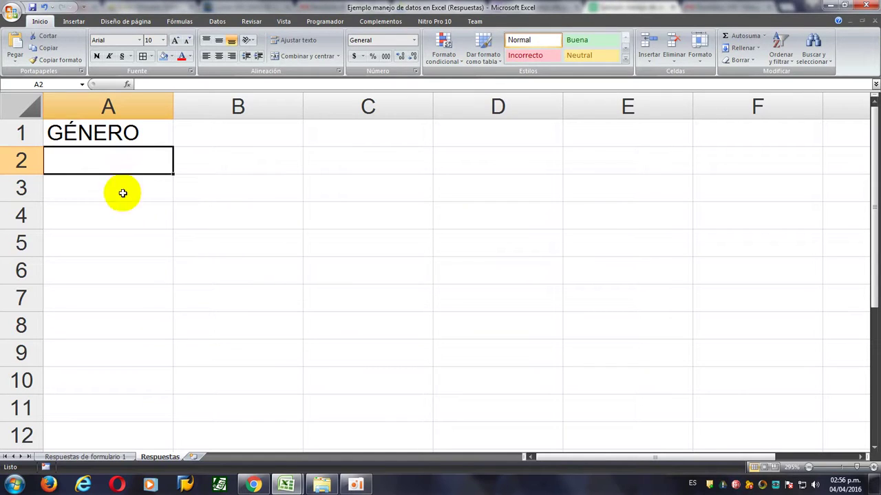
Copy a "Masculino" entry from the form responses sheet into cell A2 of the Respuestas sheet.
{"action": "left_click", "coordinate": [104, 457]}
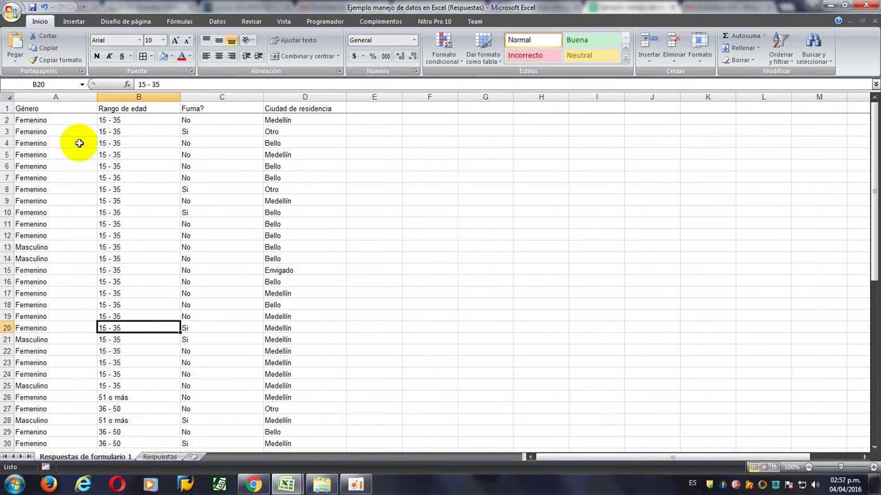
{"action": "left_click", "coordinate": [37, 246]}
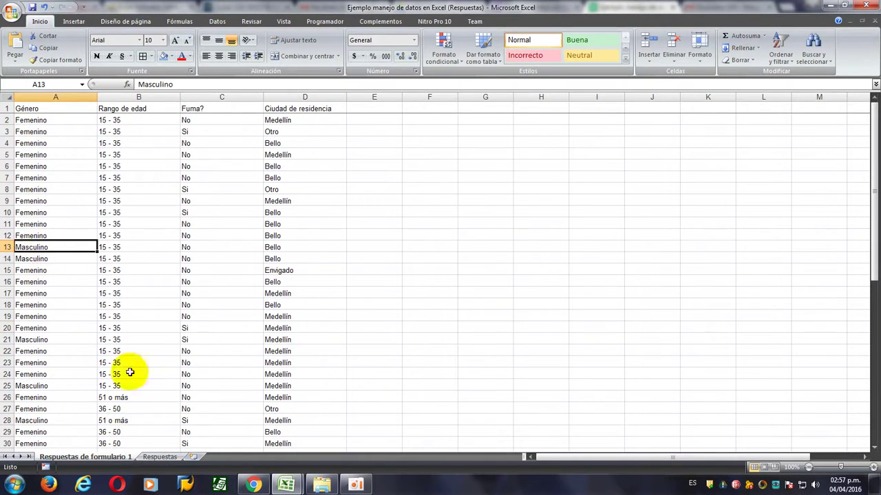
{"action": "key", "text": "ctrl+c"}
{"action": "left_click", "coordinate": [160, 457]}
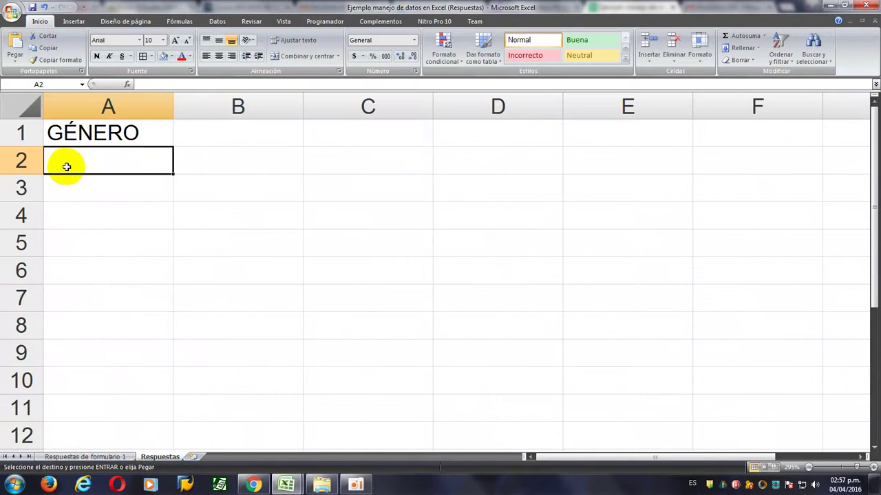
{"action": "key", "text": "ctrl+v"}
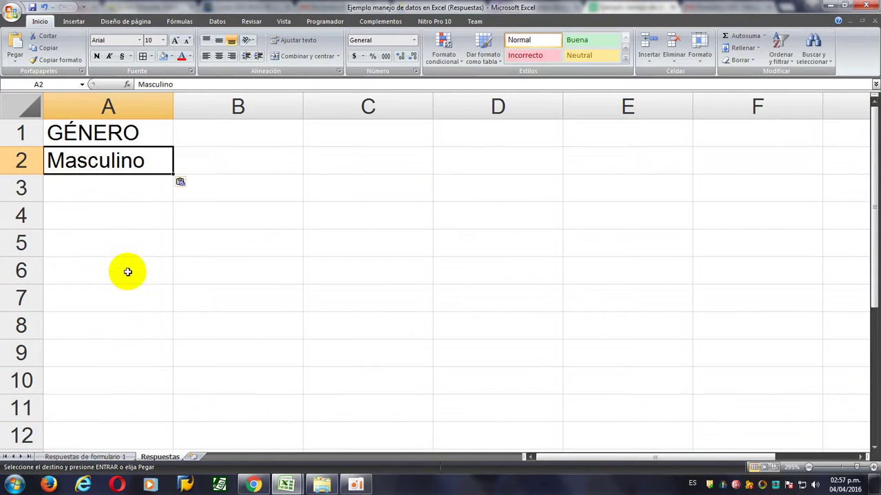
Copy a "Femenino" entry from the form responses sheet into cell A3 of the Respuestas sheet.
{"action": "left_click", "coordinate": [86, 457]}
{"action": "left_click", "coordinate": [24, 200]}
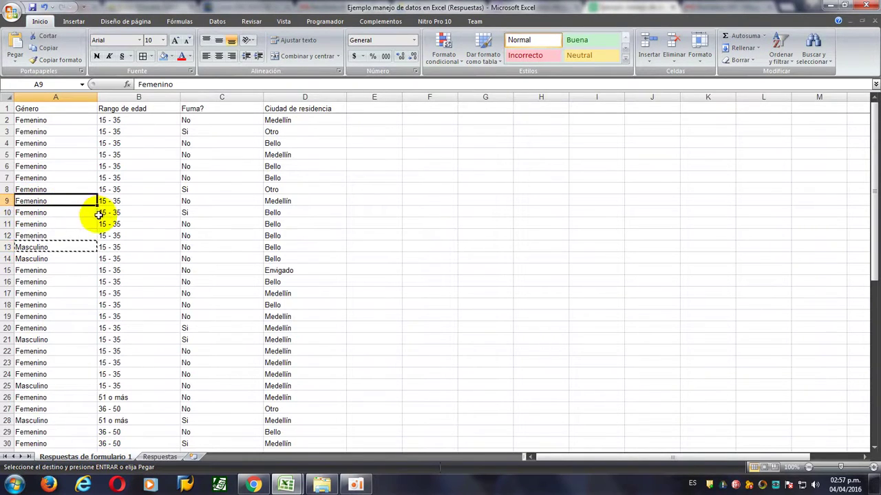
{"action": "key", "text": "ctrl+c"}
{"action": "left_click", "coordinate": [160, 457]}
{"action": "left_click", "coordinate": [80, 185]}
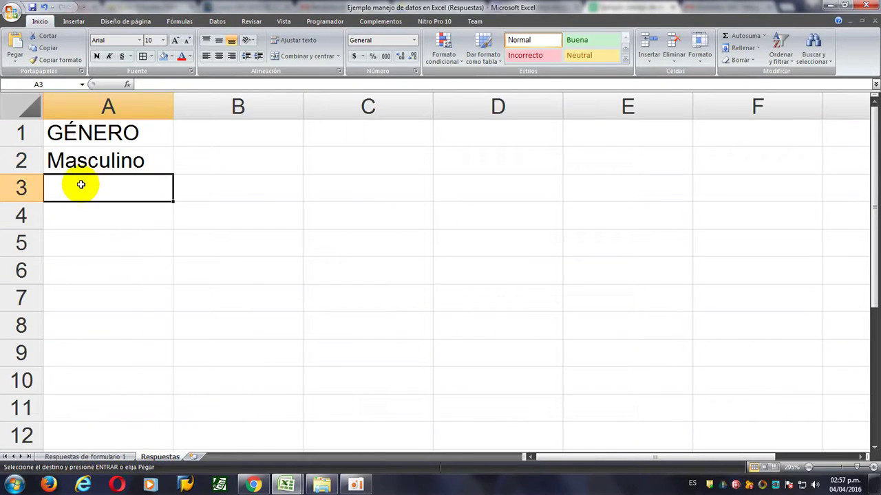
{"action": "key", "text": "ctrl+v"}
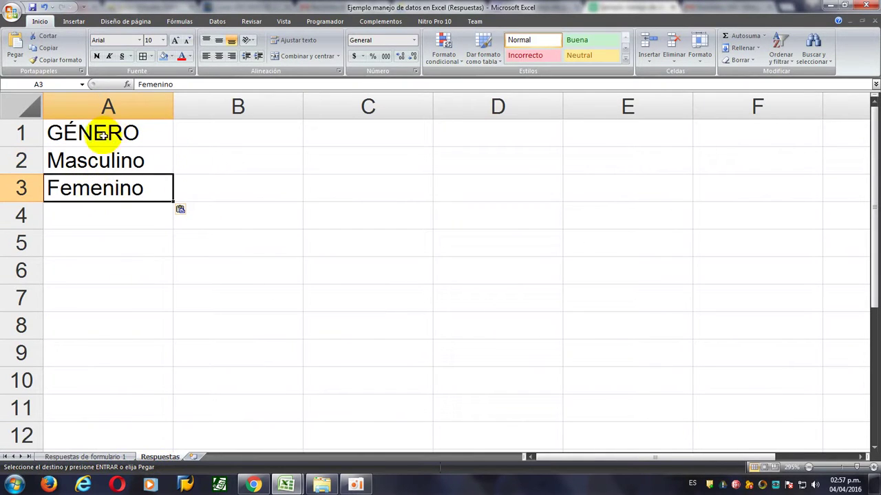
Apply all borders to the range A1:B3 of the Respuestas sheet.
{"action": "left_click", "coordinate": [117, 214]}
{"action": "left_click_drag", "start_coordinate": [64, 135], "coordinate": [247, 181]}
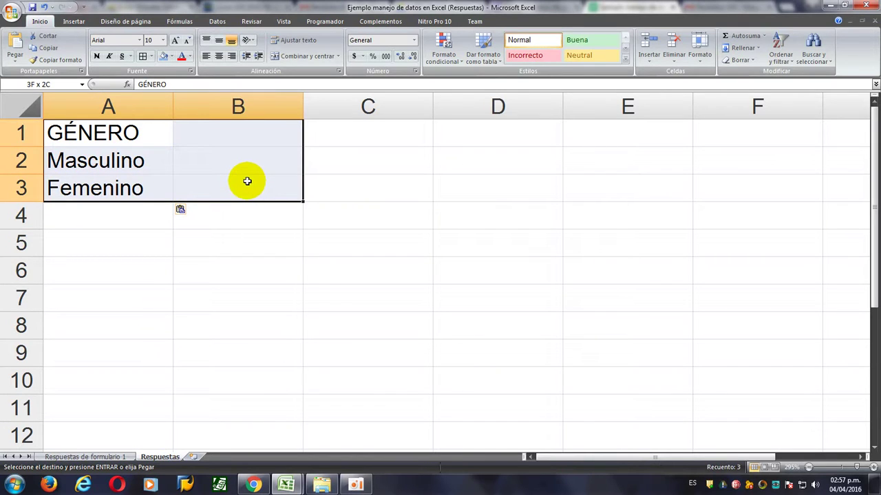
{"action": "left_click", "coordinate": [152, 56]}
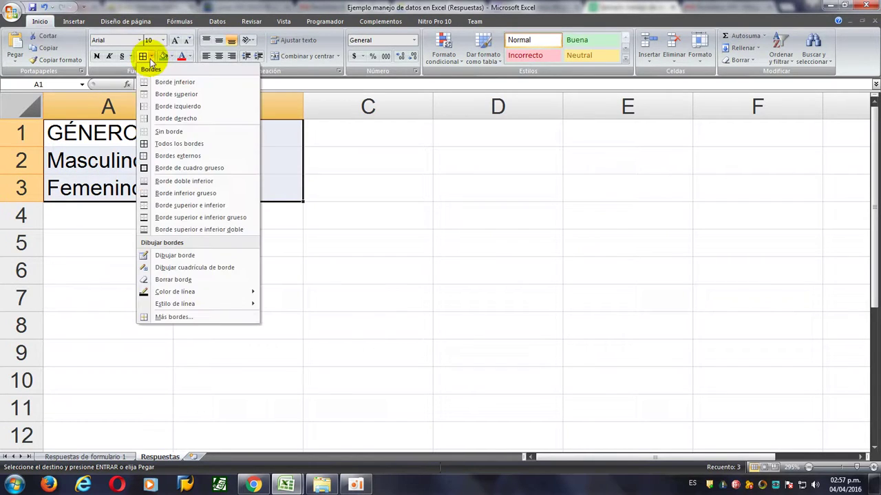
{"action": "left_click", "coordinate": [164, 145]}
Merge and center the GÉNERO heading across cells A1:B1.
{"action": "left_click_drag", "start_coordinate": [94, 133], "coordinate": [204, 141]}
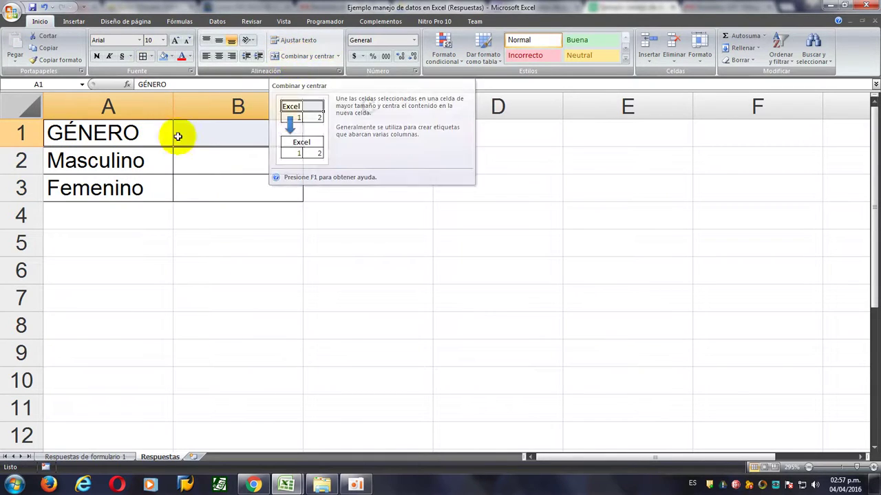
{"action": "left_click", "coordinate": [144, 150]}
{"action": "left_click_drag", "start_coordinate": [117, 134], "coordinate": [254, 130]}
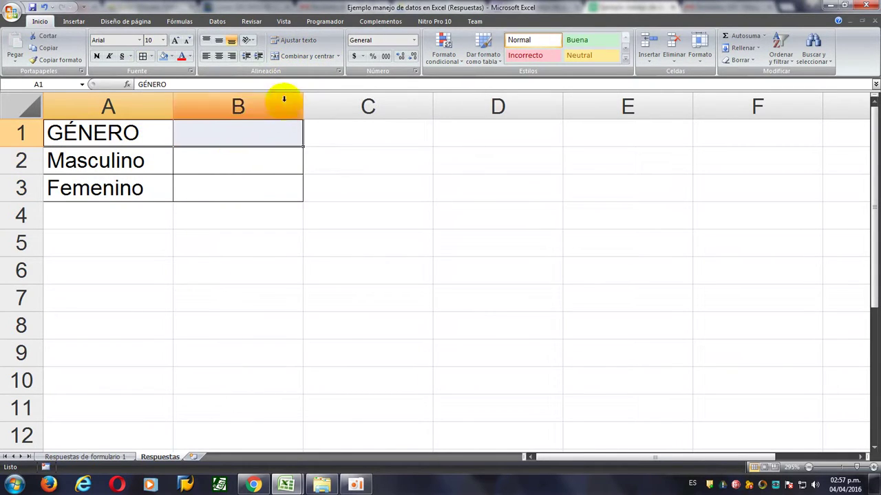
{"action": "left_click", "coordinate": [299, 59]}
{"action": "left_click", "coordinate": [118, 257]}
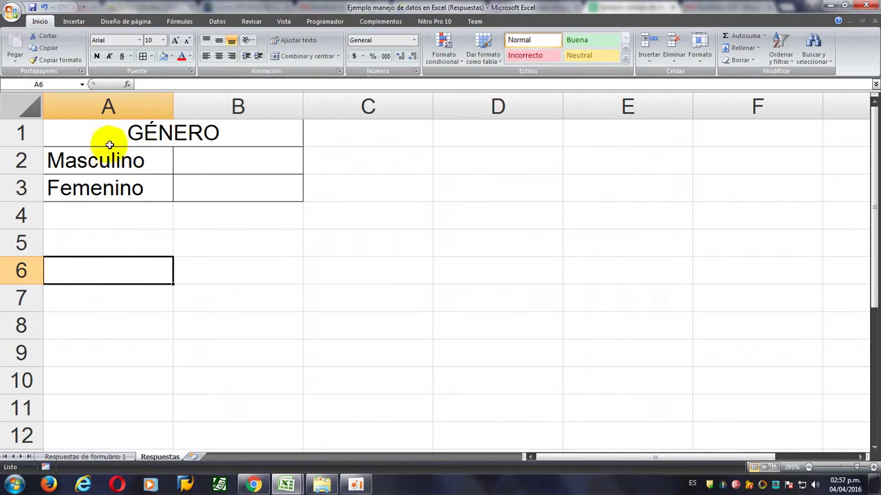
Fill the GÉNERO heading with medium blue and the cells A2:B3 below it with dark orange.
{"action": "left_click", "coordinate": [96, 132]}
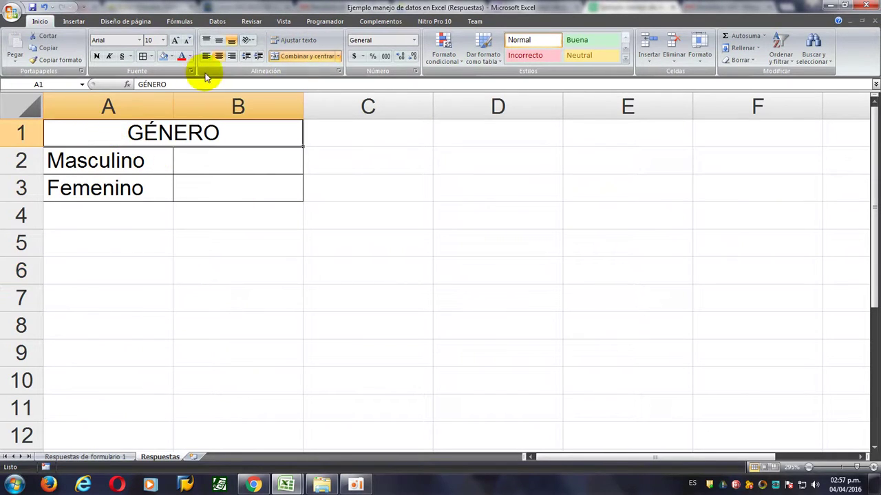
{"action": "left_click", "coordinate": [171, 56]}
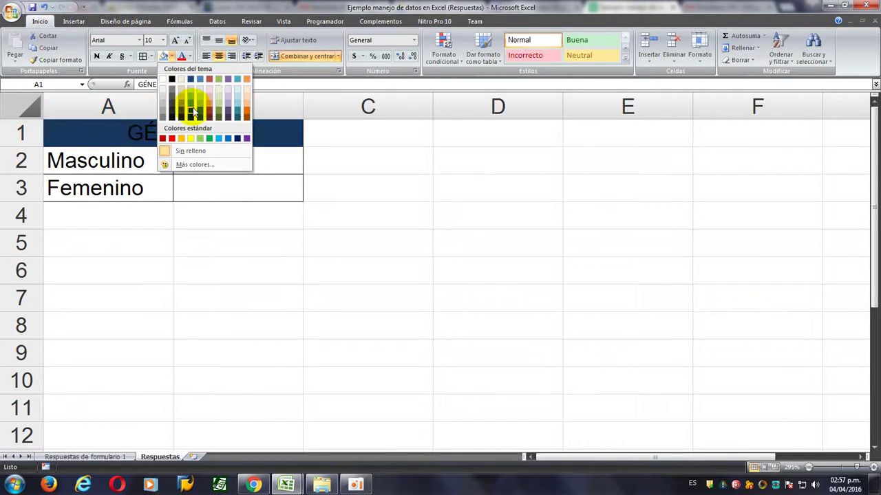
{"action": "left_click", "coordinate": [191, 101]}
{"action": "left_click_drag", "start_coordinate": [124, 161], "coordinate": [203, 179]}
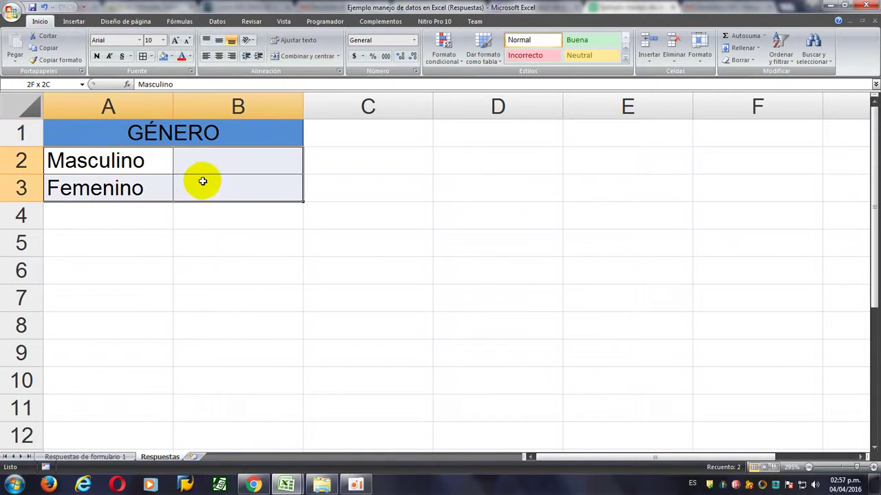
{"action": "left_click", "coordinate": [172, 59]}
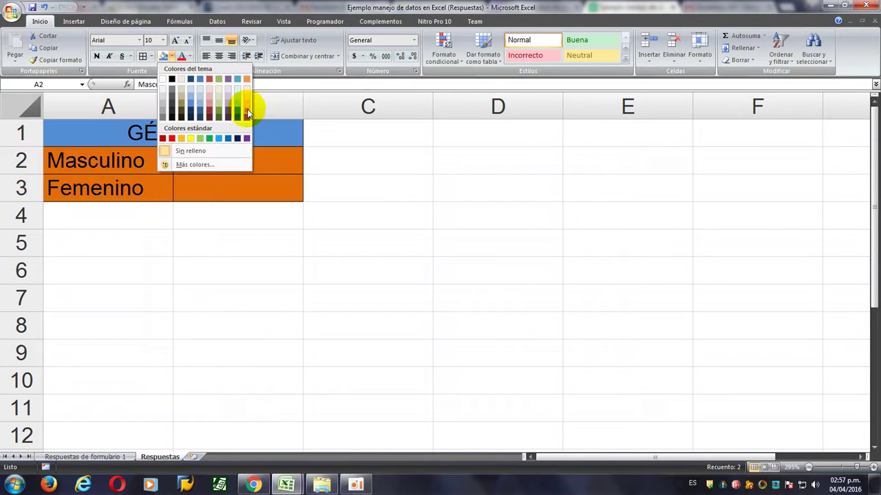
{"action": "left_click", "coordinate": [246, 108]}
{"action": "left_click", "coordinate": [143, 269]}
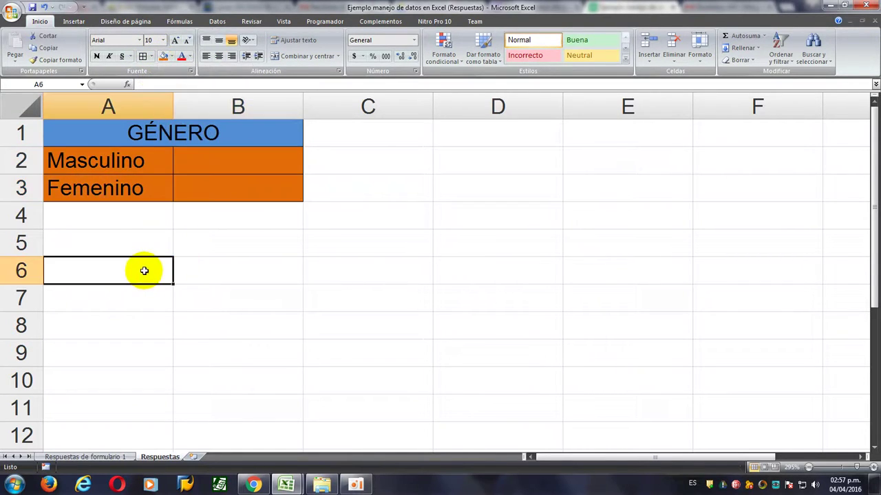
{"action": "left_click", "coordinate": [190, 265]}
{"action": "left_click", "coordinate": [232, 169]}
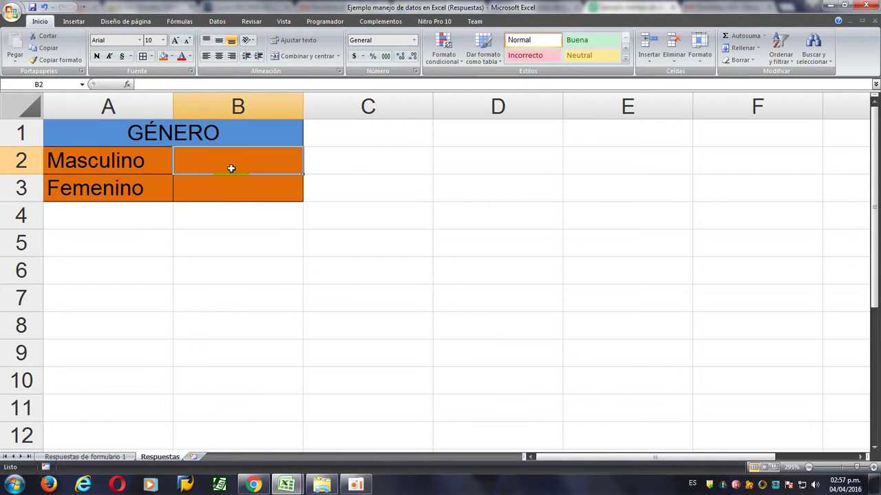
{"action": "left_click", "coordinate": [239, 185]}
{"action": "left_click", "coordinate": [248, 151]}
{"action": "left_click", "coordinate": [248, 183]}
{"action": "left_click", "coordinate": [244, 155]}
{"action": "left_click", "coordinate": [246, 180]}
{"action": "left_click", "coordinate": [243, 150]}
{"action": "left_click", "coordinate": [236, 183]}
{"action": "left_click", "coordinate": [231, 151]}
{"action": "left_click", "coordinate": [232, 186]}
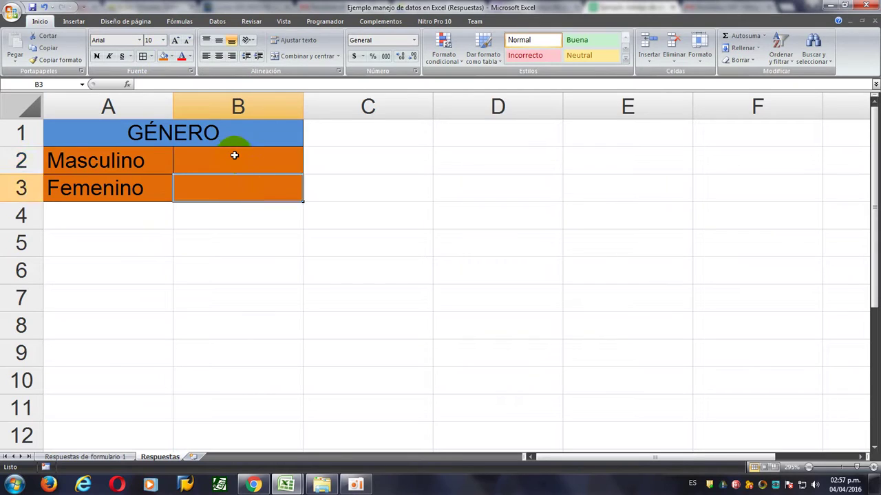
{"action": "left_click", "coordinate": [234, 151]}
{"action": "left_click", "coordinate": [229, 183]}
{"action": "left_click", "coordinate": [229, 148]}
{"action": "left_click", "coordinate": [211, 190]}
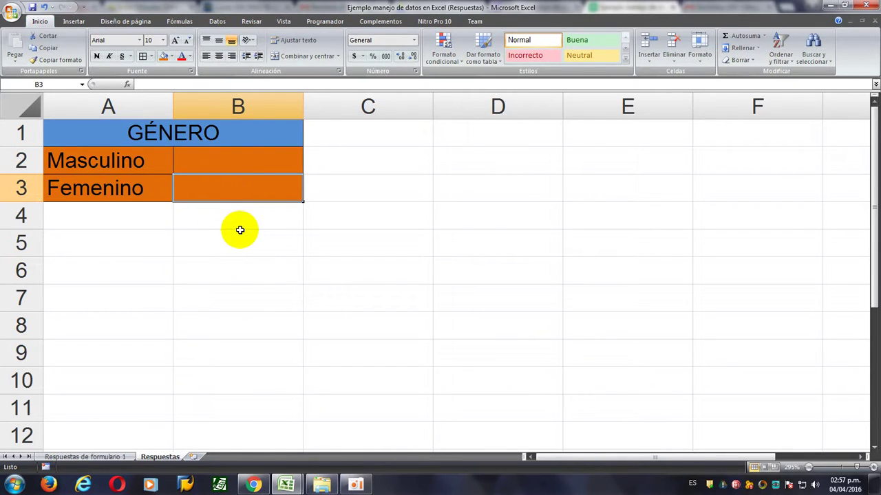
Insert the CONTAR.SI function in B2 with the absolute range $A$2:$A$56 of the Respuestas de formulario 1 sheet.
{"action": "left_click", "coordinate": [216, 159]}
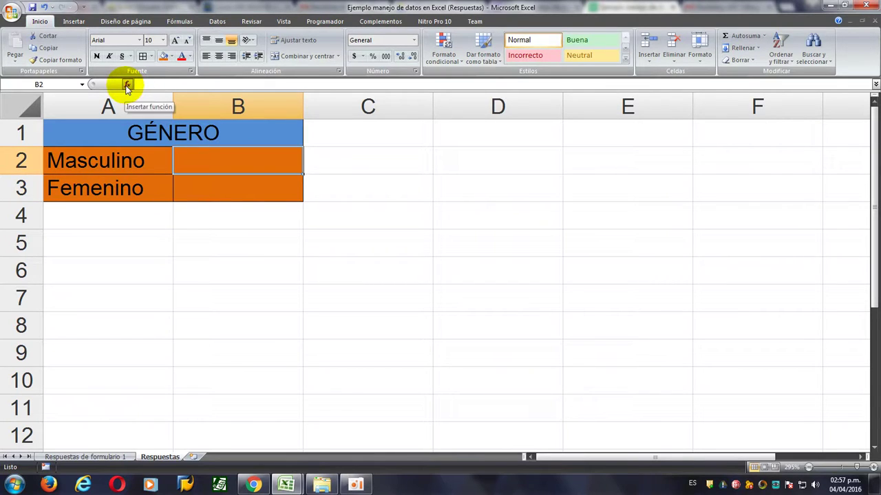
{"action": "left_click", "coordinate": [126, 85]}
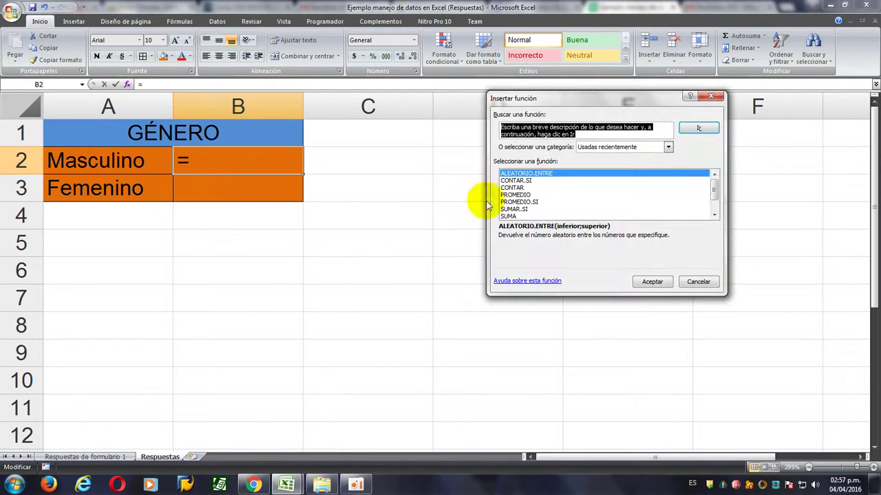
{"action": "left_click", "coordinate": [521, 181]}
{"action": "left_click", "coordinate": [650, 281]}
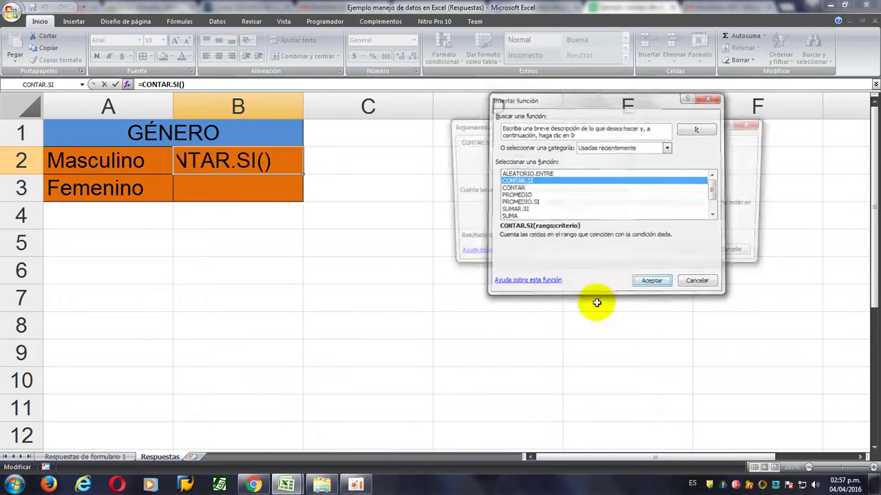
{"action": "left_click", "coordinate": [89, 456]}
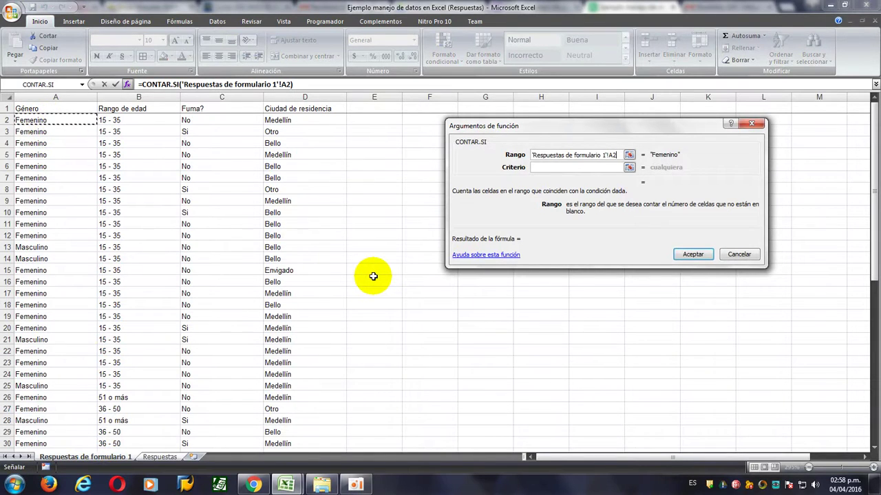
{"action": "key", "text": "ctrl+shift+Down"}
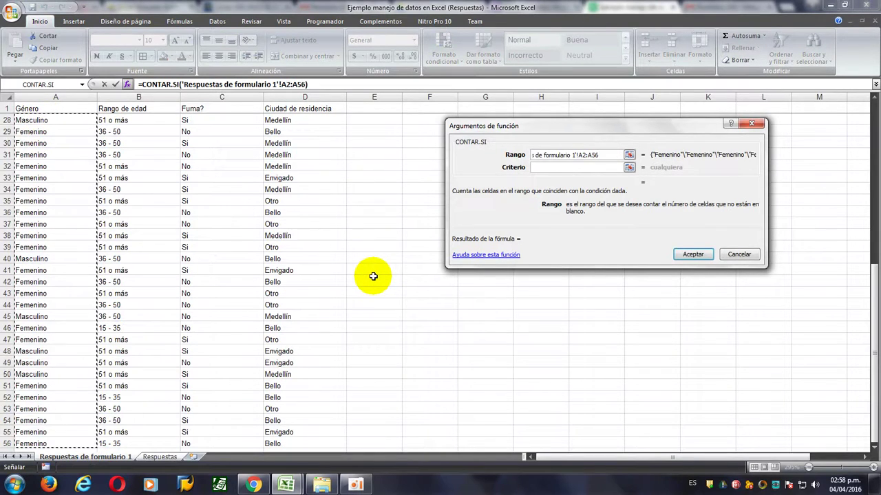
{"action": "key", "text": "F4"}
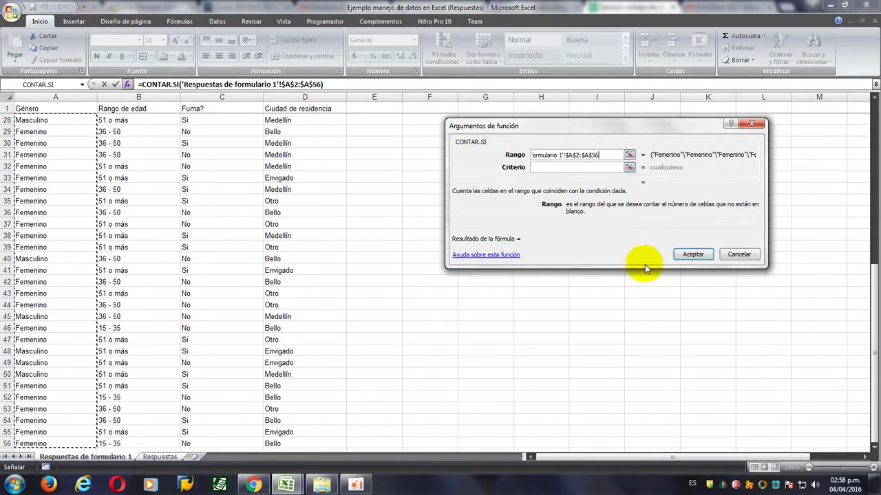
Set the CONTAR.SI criterion to cell A2, complete the formula and fill it down to B3.
{"action": "left_click", "coordinate": [547, 167]}
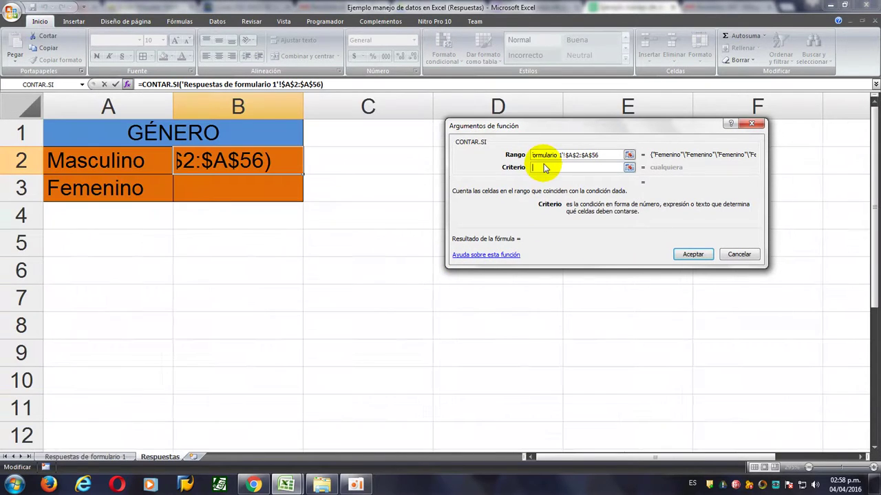
{"action": "left_click", "coordinate": [103, 159]}
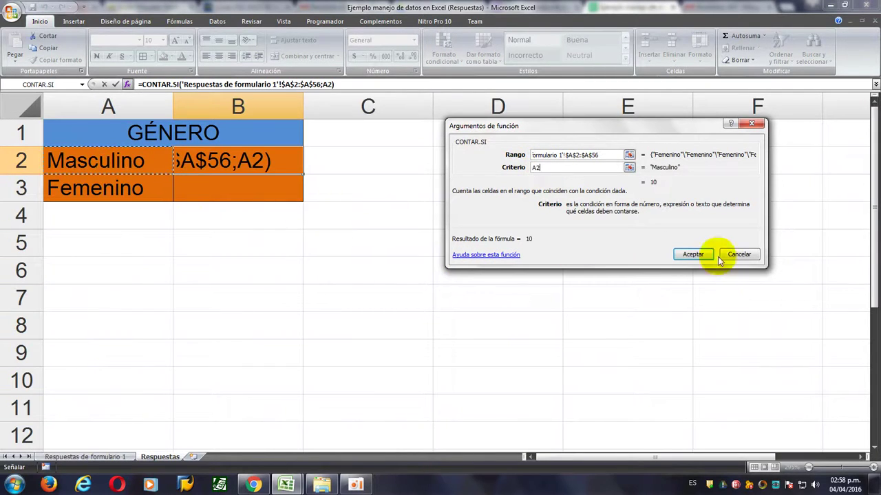
{"action": "left_click", "coordinate": [692, 254]}
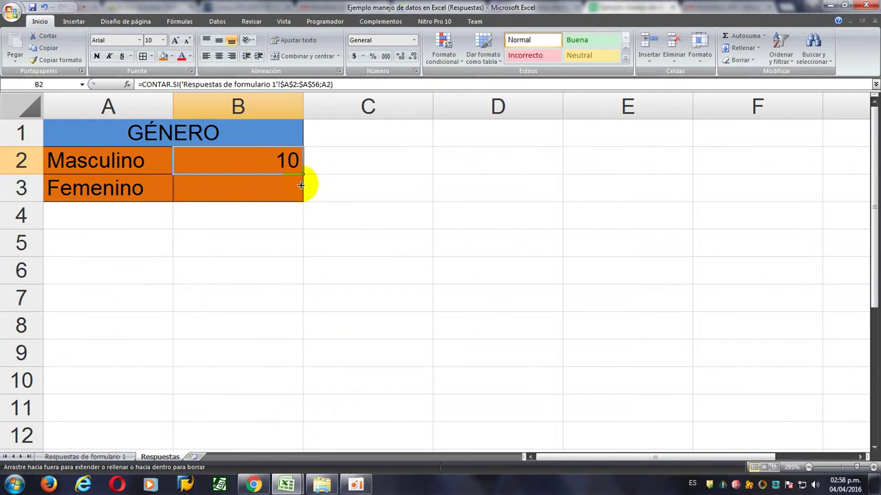
{"action": "left_click_drag", "start_coordinate": [300, 193], "coordinate": [291, 191]}
{"action": "left_click", "coordinate": [241, 238]}
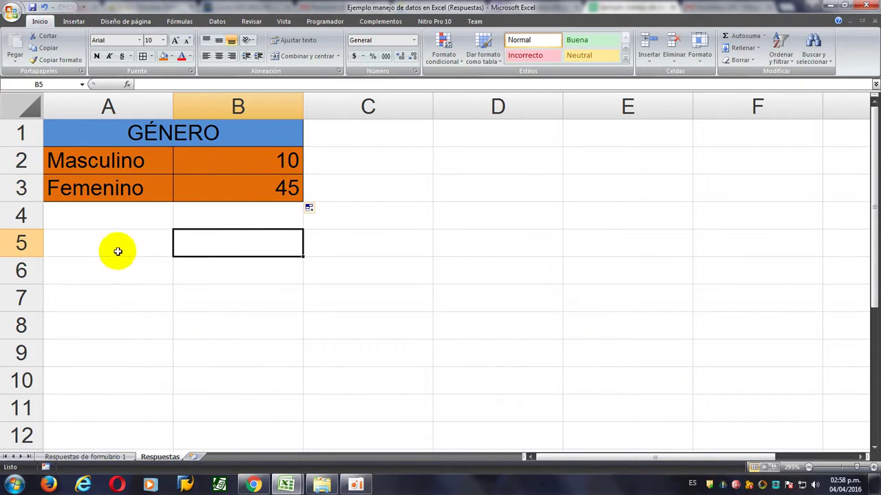
Check the next question in the form responses sheet and paste a copy of the GÉNERO table A1:B3 at A5 of Respuestas.
{"action": "left_click", "coordinate": [95, 245]}
{"action": "left_click", "coordinate": [98, 458]}
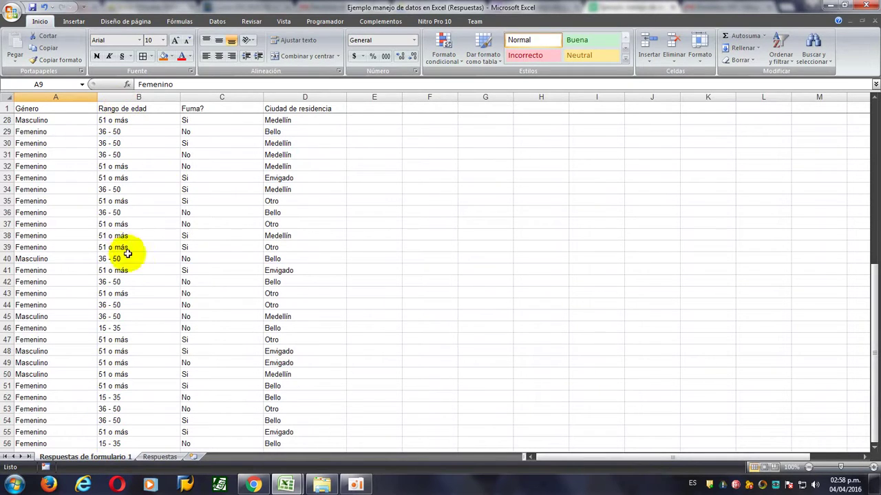
{"action": "left_click", "coordinate": [117, 110]}
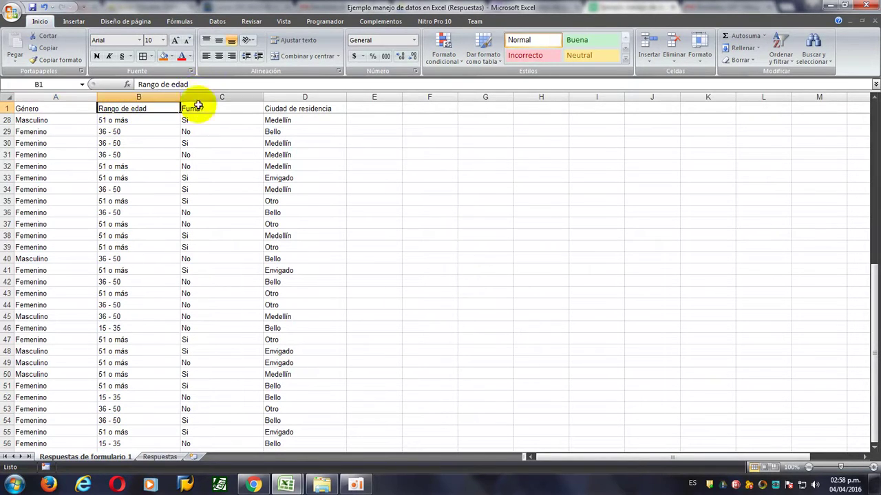
{"action": "left_click", "coordinate": [161, 458]}
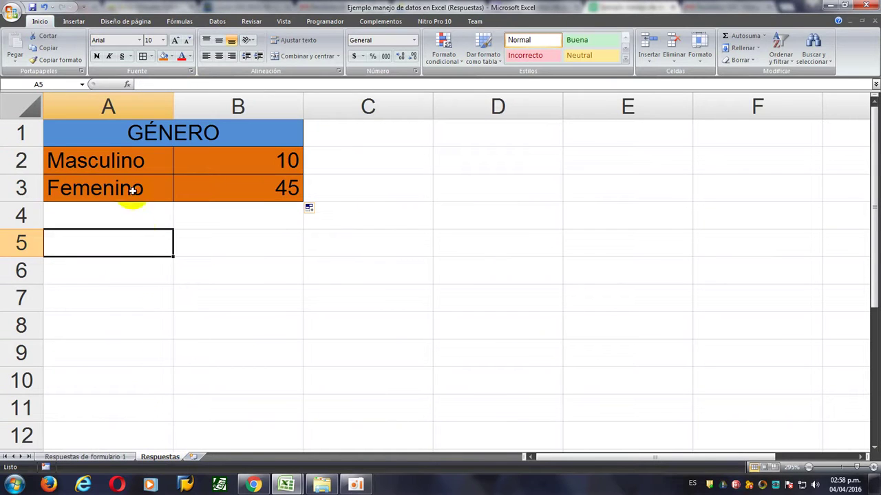
{"action": "left_click_drag", "start_coordinate": [114, 136], "coordinate": [219, 180]}
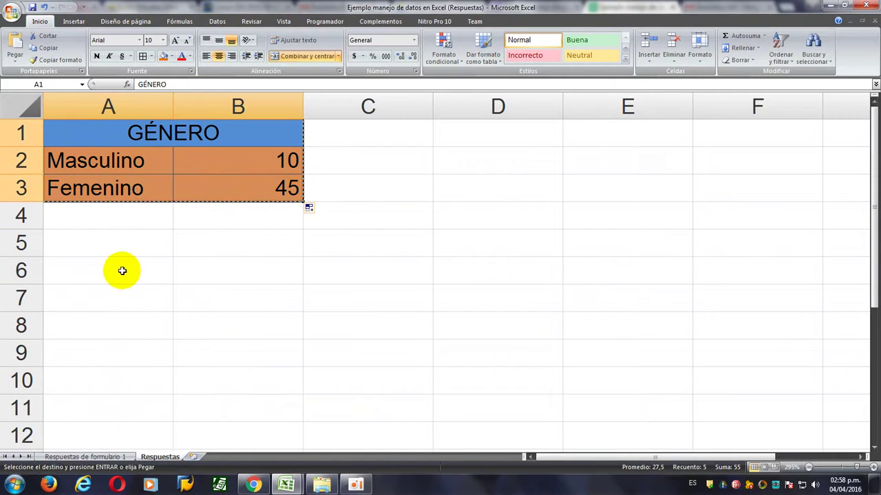
{"action": "key", "text": "ctrl+c"}
{"action": "left_click", "coordinate": [116, 243]}
{"action": "key", "text": "ctrl+v"}
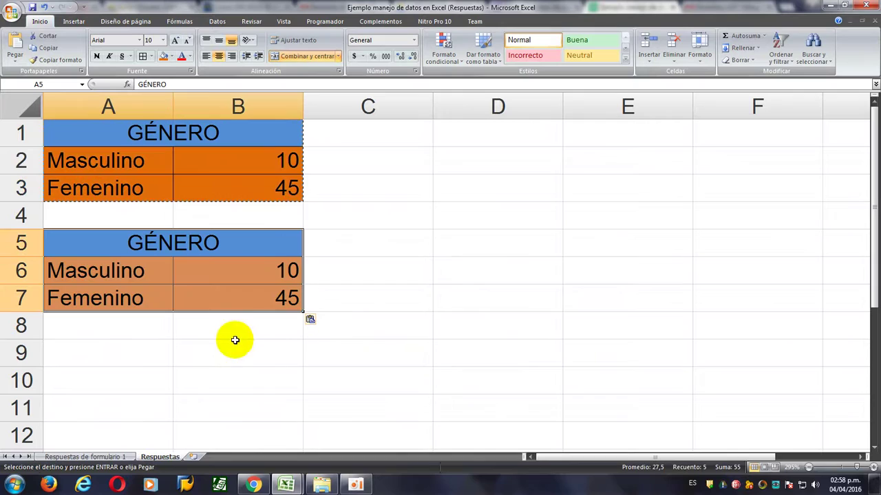
Change the heading of the copied table in A5 to "RANGO DE EDAD".
{"action": "left_click", "coordinate": [165, 252]}
{"action": "type", "text": "RA"}
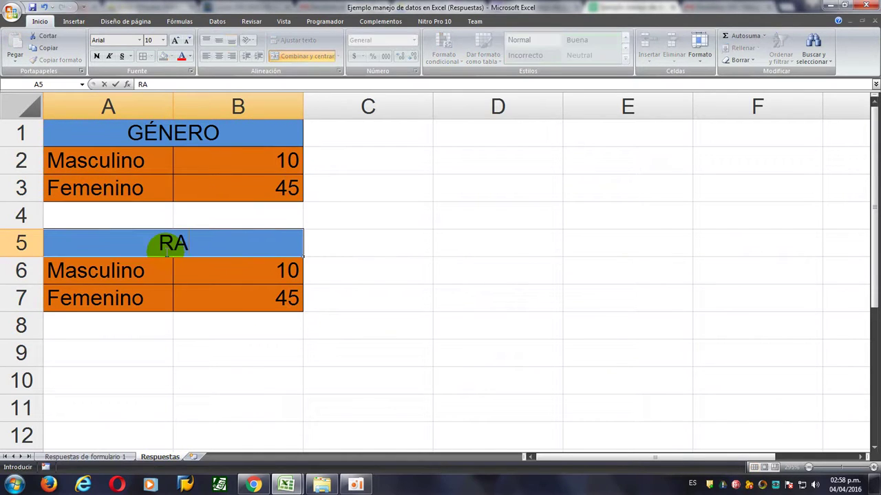
{"action": "type", "text": "NGO DE EDAD"}
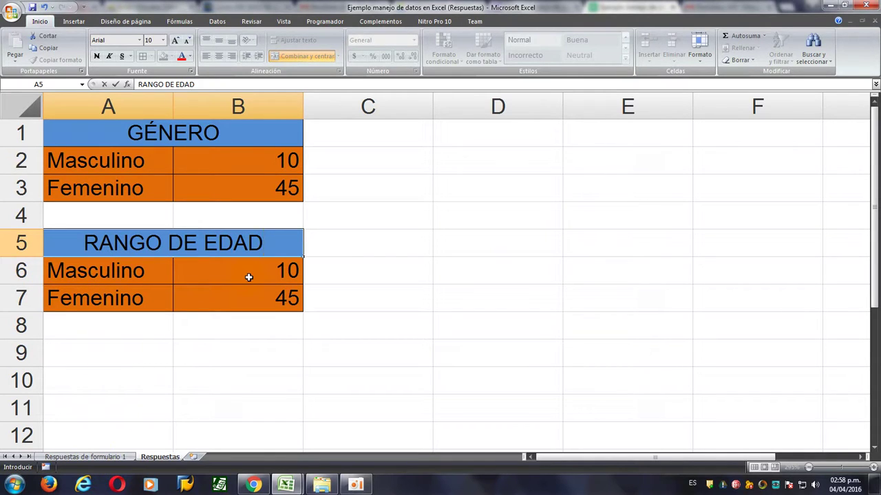
{"action": "key", "text": "Return"}
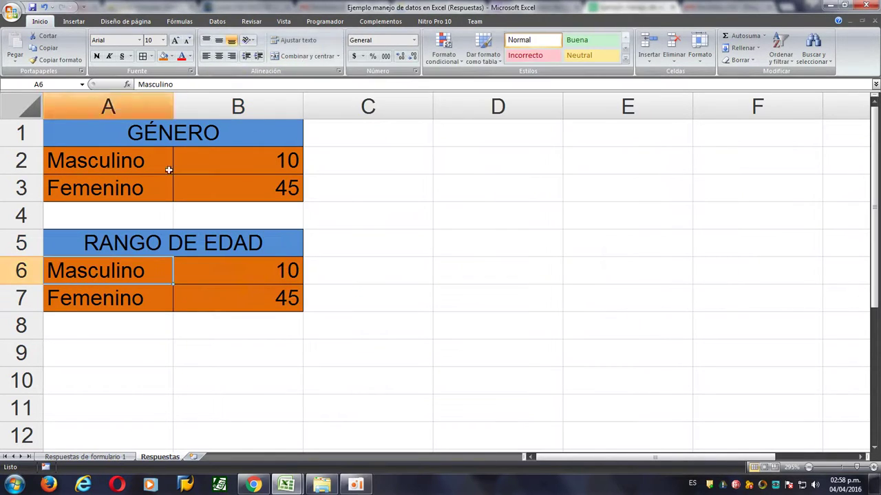
Copy the "15 - 35" answer from B56 of Respuestas de formulario 1 into A6 of the Respuestas sheet.
{"action": "left_click", "coordinate": [86, 457]}
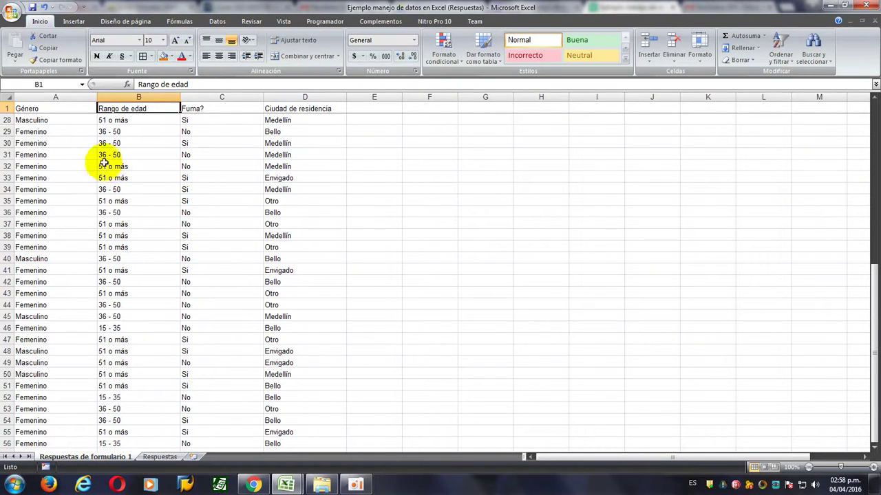
{"action": "scroll", "coordinate": [141, 275], "scroll_direction": "down", "scroll_amount": 2}
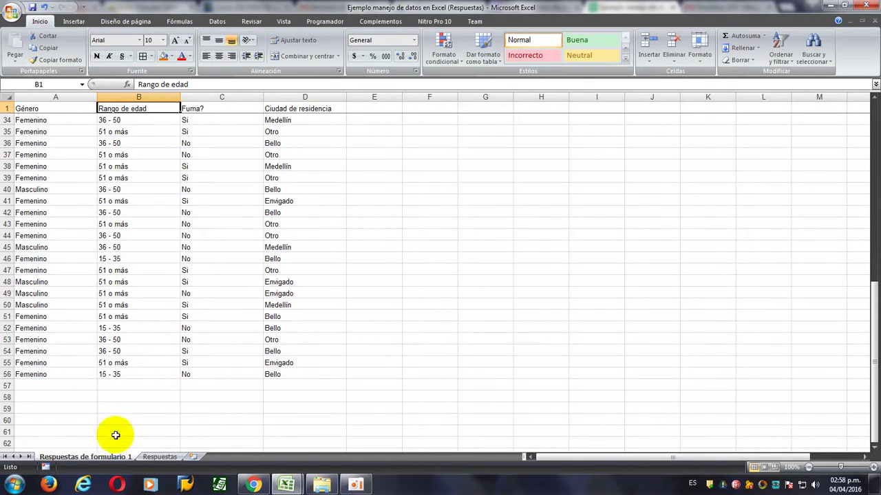
{"action": "left_click", "coordinate": [123, 376]}
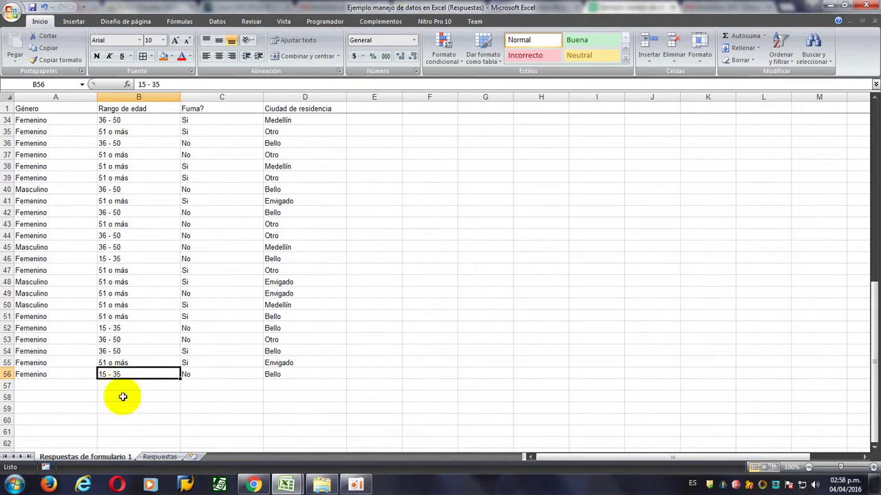
{"action": "key", "text": "ctrl+c"}
{"action": "left_click", "coordinate": [151, 457]}
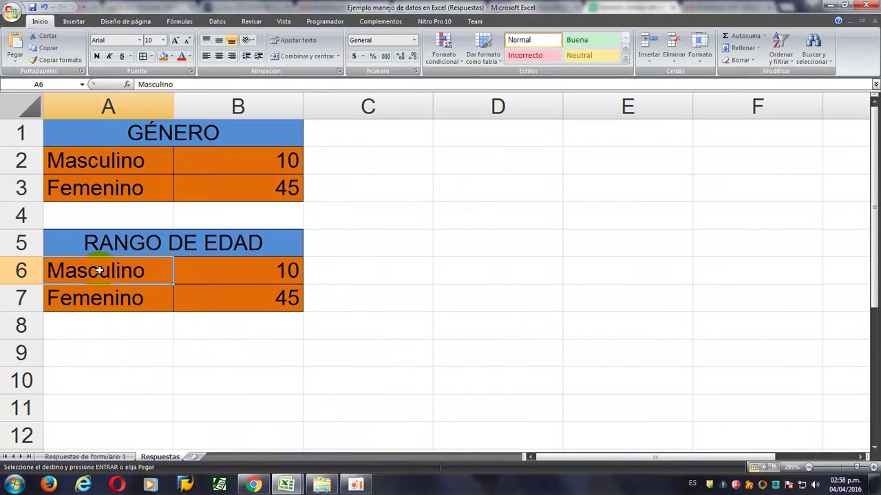
{"action": "key", "text": "ctrl+v"}
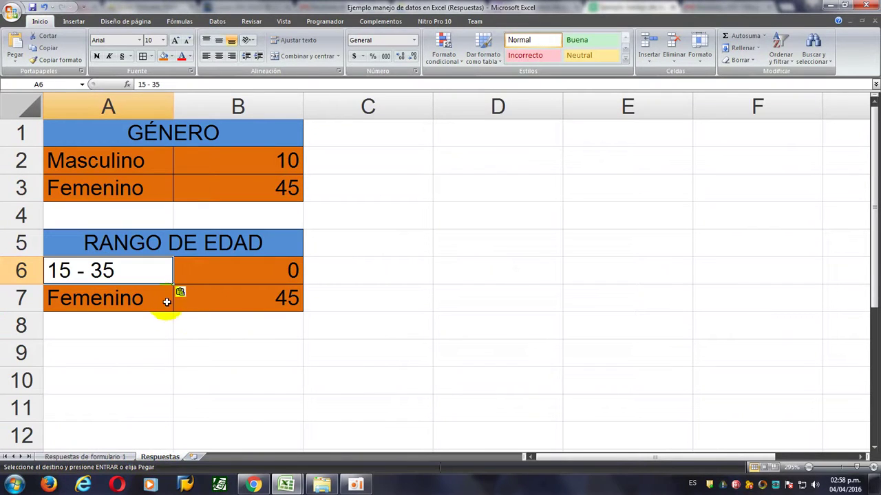
Copy the "36 - 50" answer from B44 of Respuestas de formulario 1 into A7 of the Respuestas sheet.
{"action": "left_click", "coordinate": [109, 456]}
{"action": "left_click", "coordinate": [121, 235]}
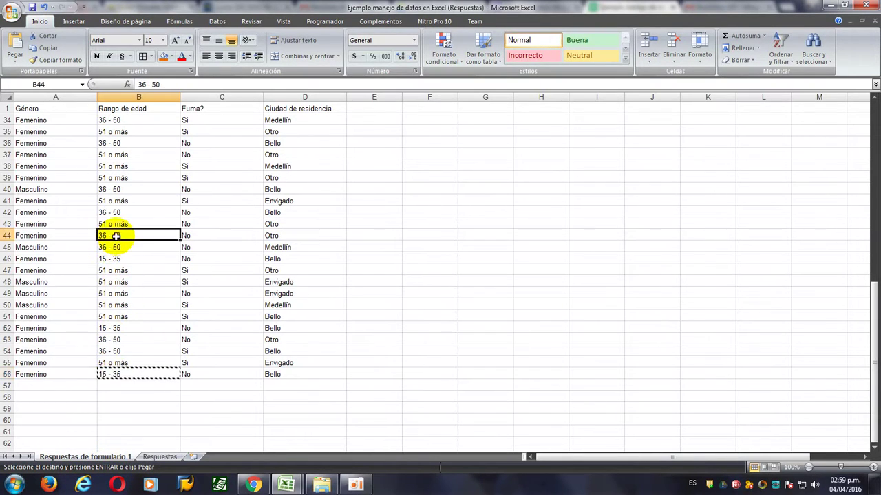
{"action": "left_click", "coordinate": [159, 457]}
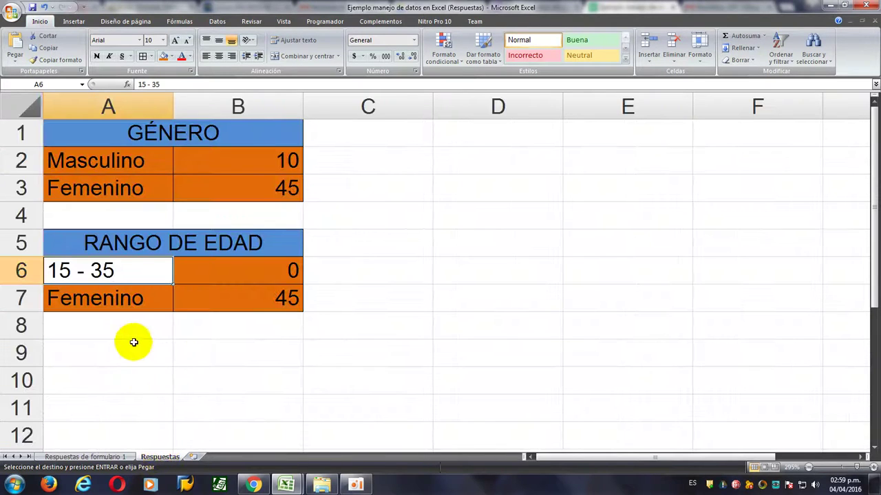
{"action": "left_click", "coordinate": [115, 299]}
{"action": "key", "text": "ctrl+v"}
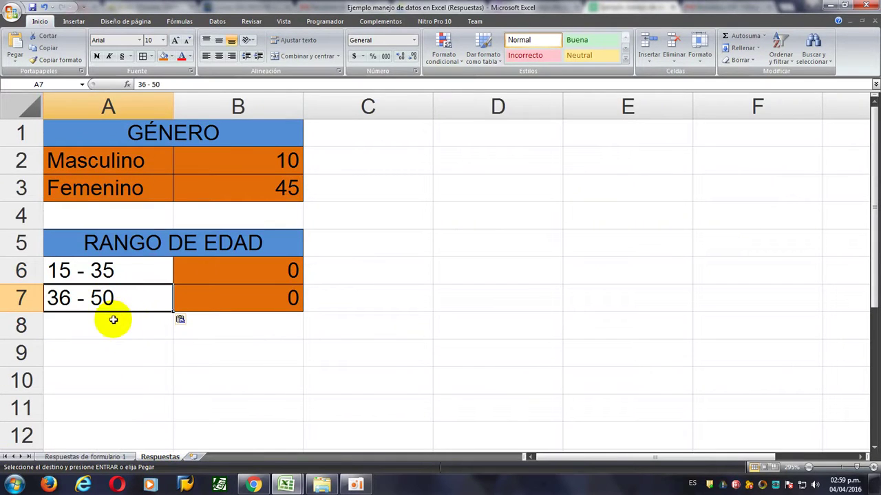
Copy the "51 o más" answer from B47 of Respuestas de formulario 1 into A8 of the Respuestas sheet.
{"action": "left_click", "coordinate": [109, 457]}
{"action": "left_click", "coordinate": [107, 270]}
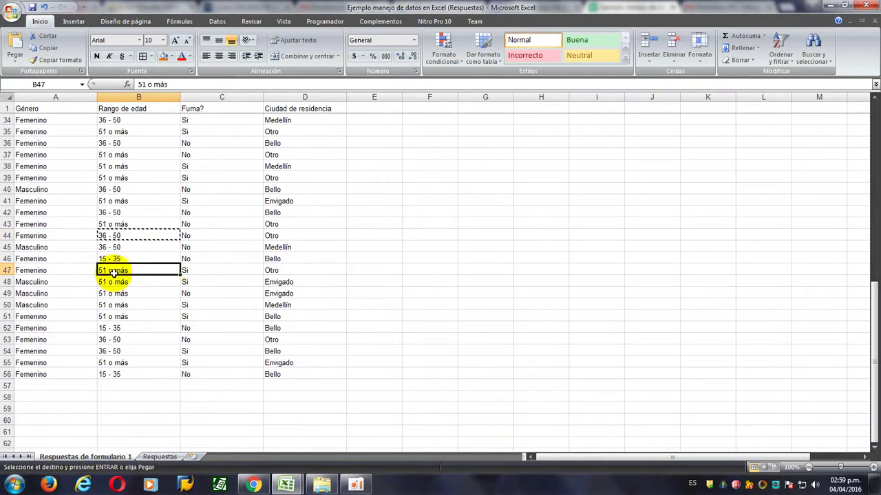
{"action": "left_click", "coordinate": [160, 457]}
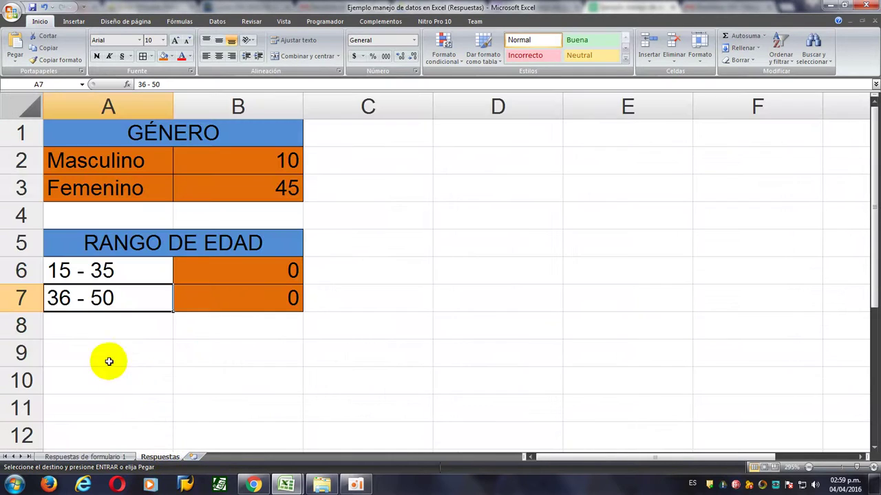
{"action": "left_click", "coordinate": [94, 324]}
{"action": "key", "text": "ctrl+v"}
{"action": "left_click", "coordinate": [167, 405]}
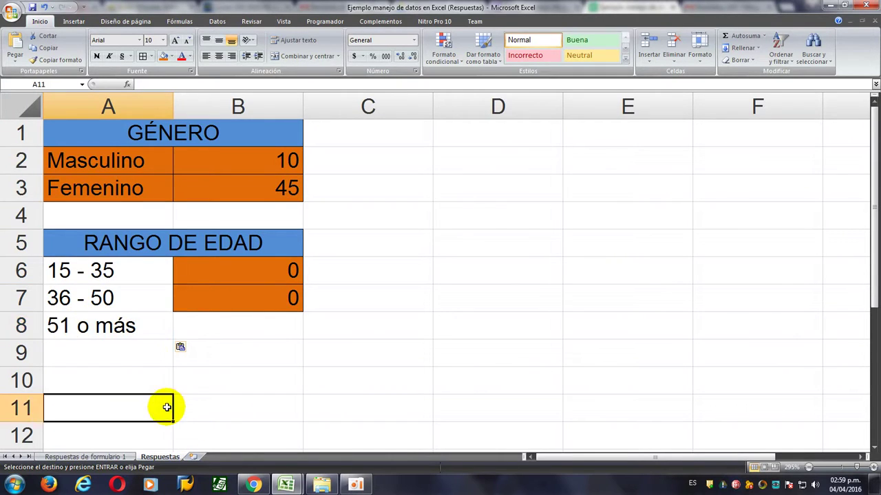
Apply borders to the age table A5:B8 and copy the cell format of A2 onto A6:A8.
{"action": "left_click_drag", "start_coordinate": [73, 241], "coordinate": [150, 315]}
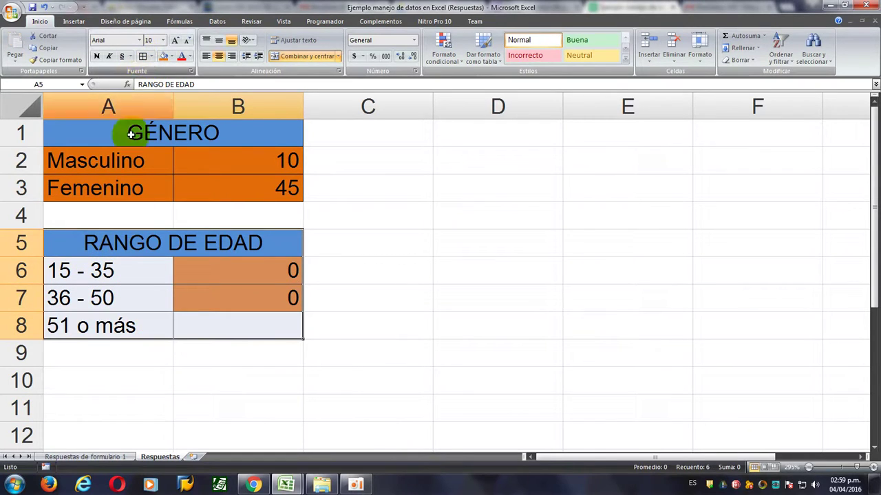
{"action": "left_click", "coordinate": [93, 297]}
{"action": "left_click", "coordinate": [129, 167]}
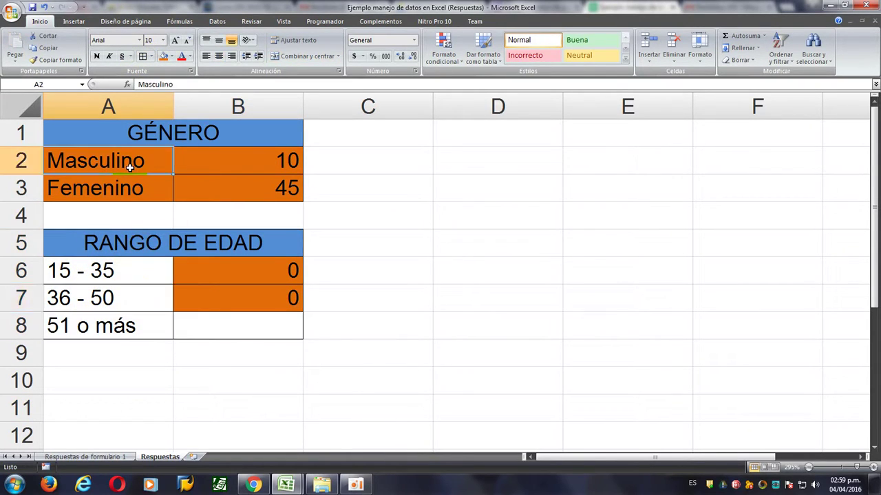
{"action": "left_click", "coordinate": [58, 61]}
{"action": "mouse_move", "coordinate": [68, 271]}
{"action": "left_mouse_down"}
{"action": "mouse_move", "coordinate": [89, 298]}
{"action": "mouse_move", "coordinate": [87, 325]}
{"action": "left_mouse_up"}
Copy the cell format of B7 onto the empty cell B8.
{"action": "left_click", "coordinate": [273, 303]}
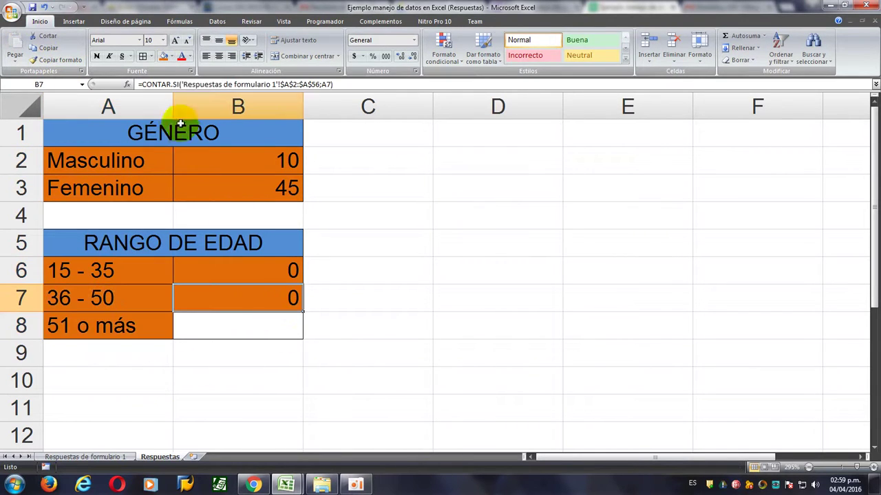
{"action": "left_click", "coordinate": [66, 63]}
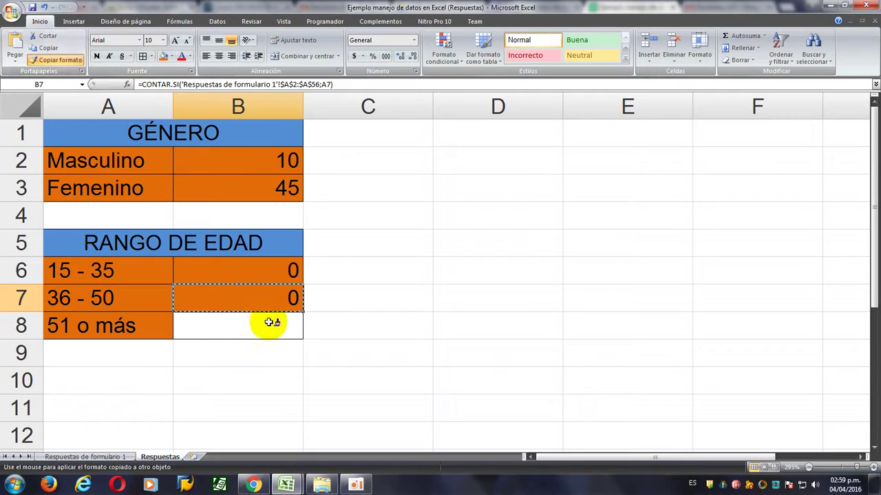
{"action": "left_click", "coordinate": [268, 319]}
{"action": "left_click", "coordinate": [378, 377]}
Delete the copied formulas in B6:B7 of the RANGO DE EDAD table.
{"action": "left_click_drag", "start_coordinate": [276, 280], "coordinate": [277, 291]}
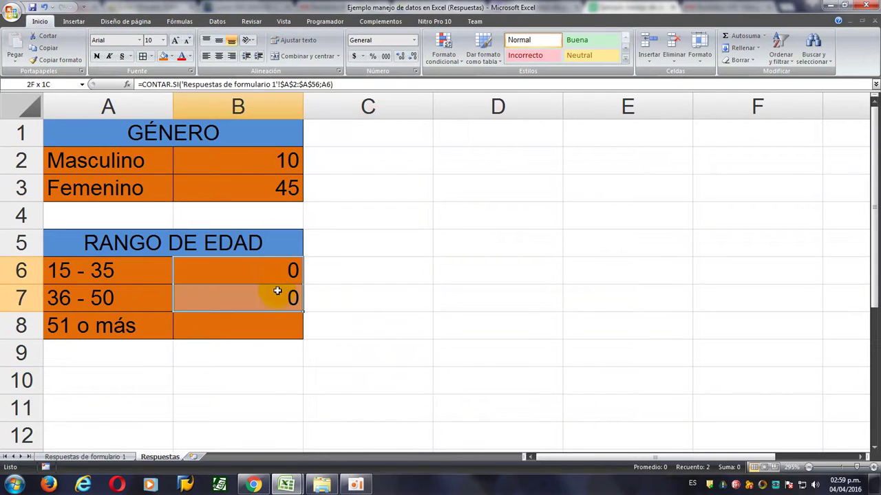
{"action": "key", "text": "Delete"}
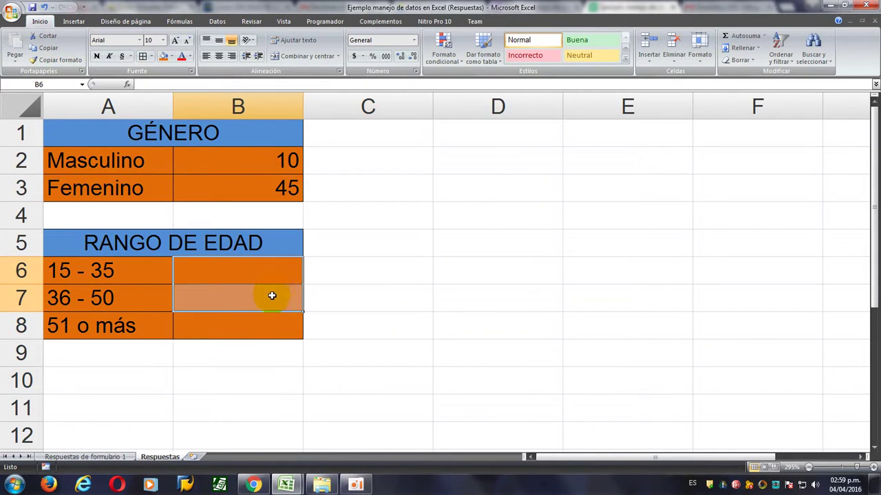
{"action": "left_click", "coordinate": [270, 332]}
Insert the CONTAR.SI function in B6 with the absolute range $B$2:$B$56 of the Respuestas de formulario 1 sheet.
{"action": "left_click", "coordinate": [240, 275]}
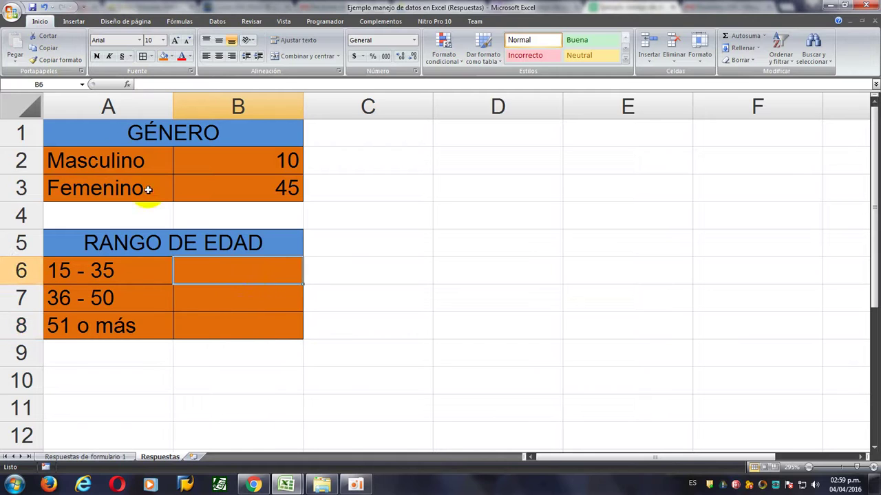
{"action": "left_click", "coordinate": [128, 85]}
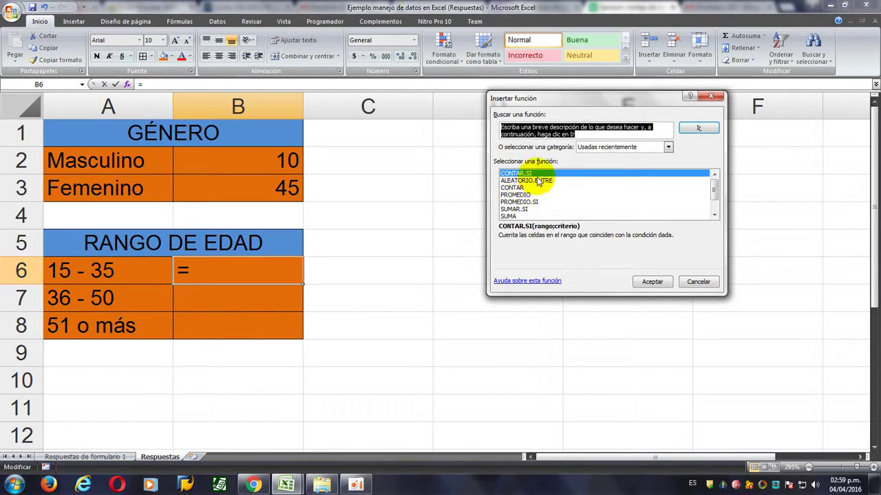
{"action": "left_click", "coordinate": [652, 281]}
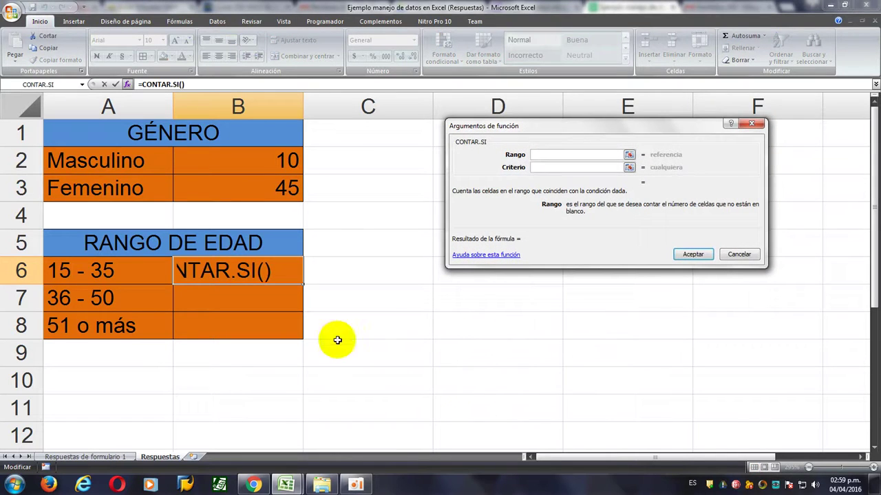
{"action": "left_click", "coordinate": [122, 456]}
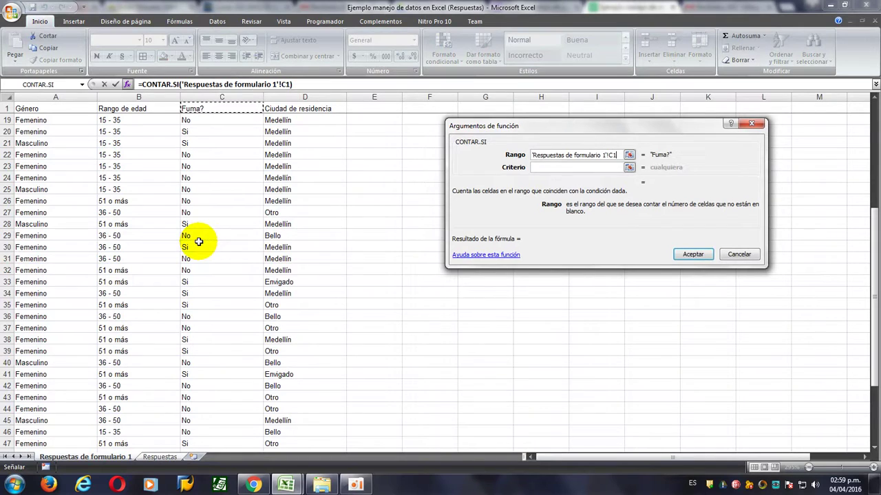
{"action": "scroll", "coordinate": [199, 241], "scroll_direction": "up", "scroll_amount": 6}
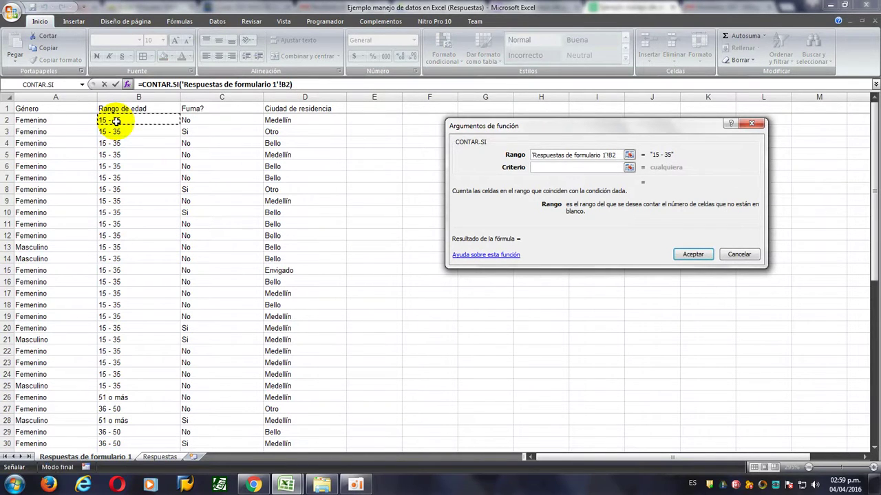
{"action": "key", "text": "ctrl+shift+Down"}
{"action": "key", "text": "F4"}
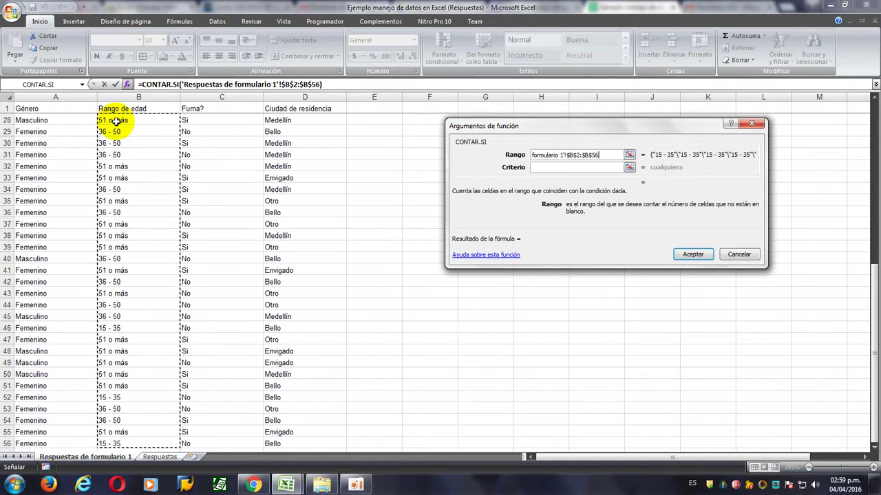
Set the CONTAR.SI criterion to cell A6, complete the formula, fill it down to B8 and check the filled cells.
{"action": "left_click", "coordinate": [557, 171]}
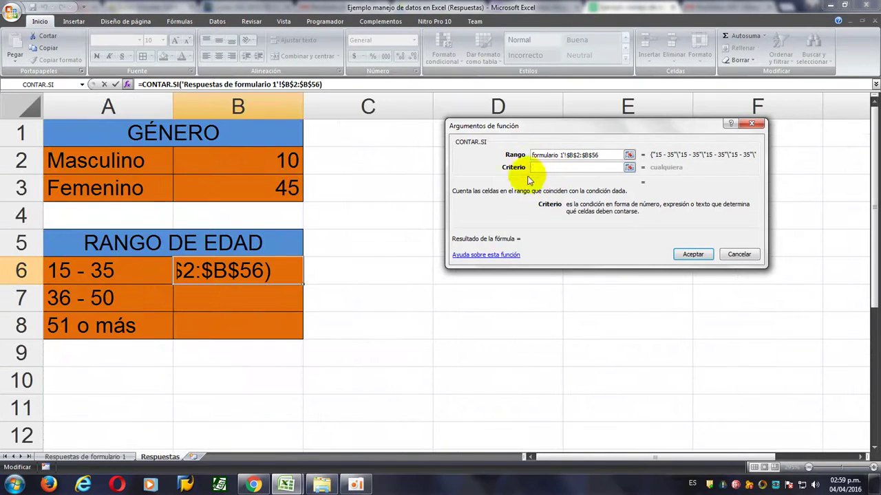
{"action": "left_click", "coordinate": [81, 274]}
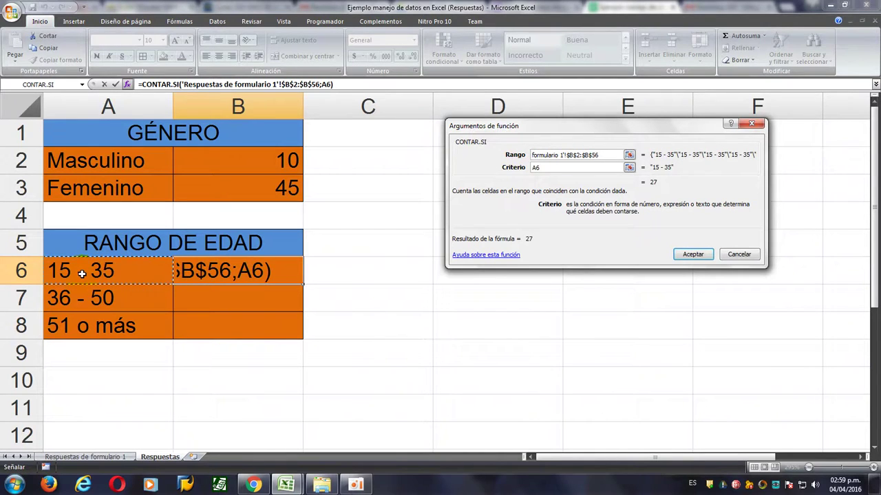
{"action": "left_click", "coordinate": [687, 255]}
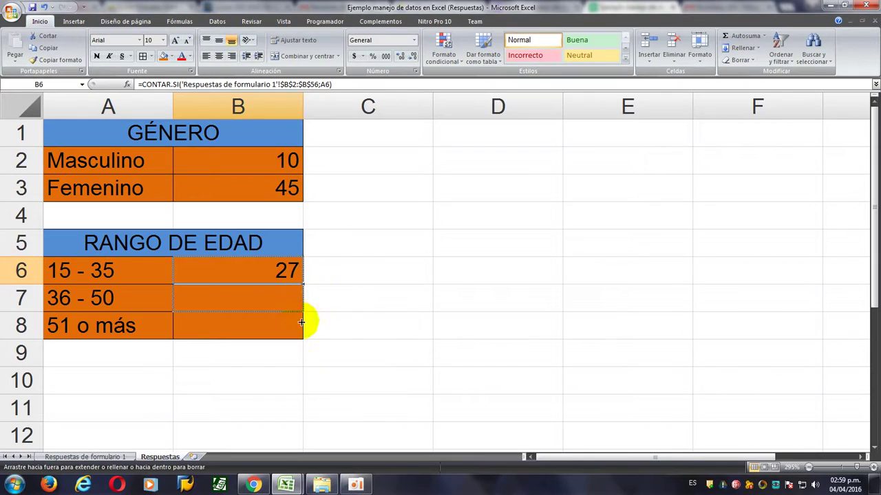
{"action": "left_click_drag", "start_coordinate": [300, 331], "coordinate": [300, 332]}
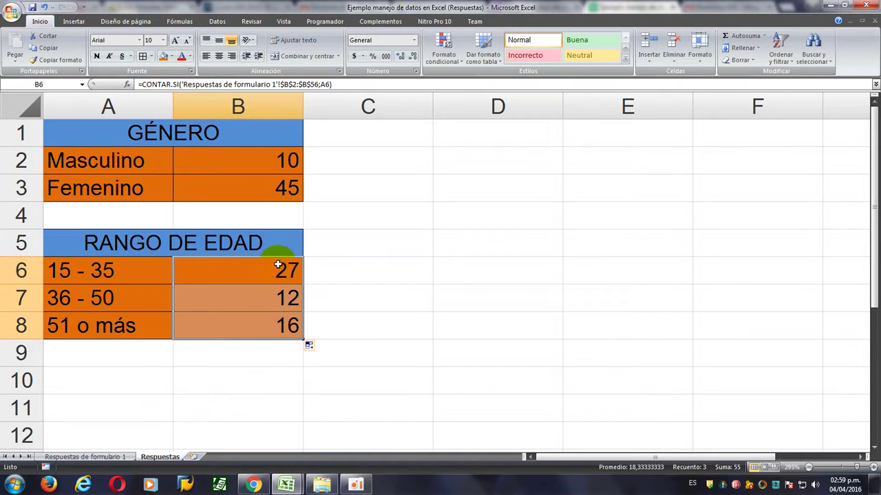
{"action": "left_click", "coordinate": [269, 299]}
{"action": "left_click", "coordinate": [261, 335]}
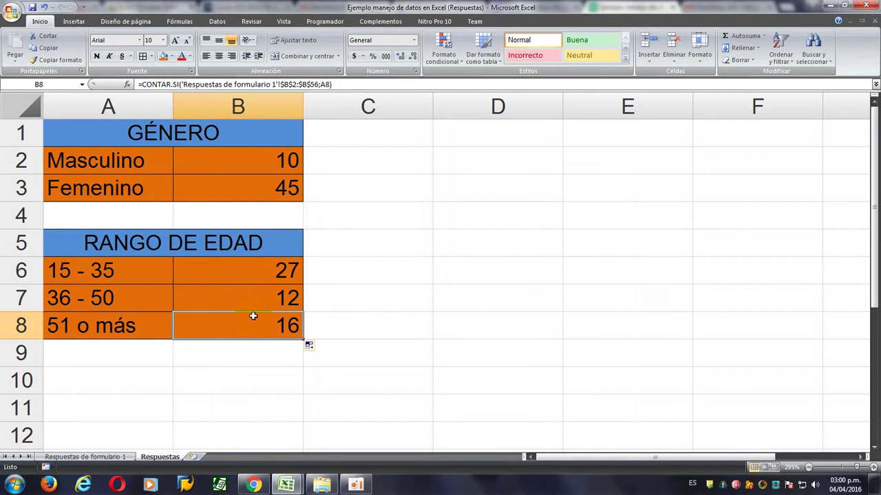
Check the next question in the form responses sheet and paste a copy of the GÉNERO table A1:B3 at D1 of Respuestas.
{"action": "left_click", "coordinate": [108, 456]}
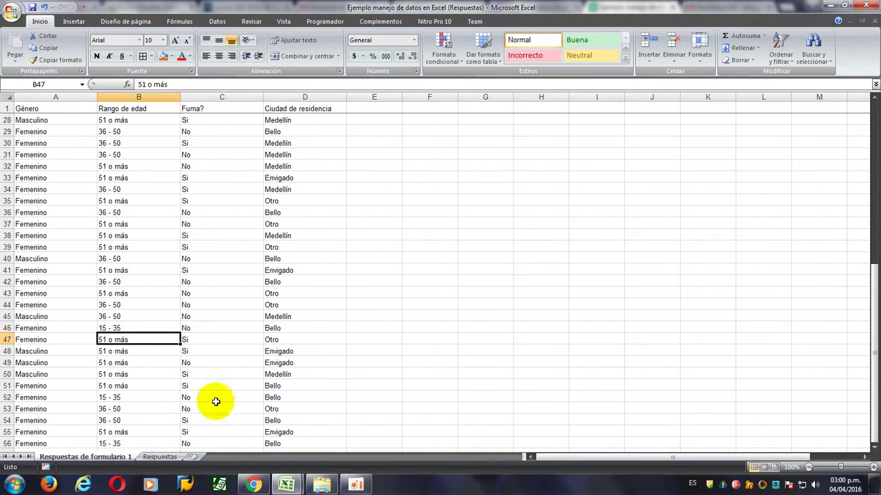
{"action": "left_click", "coordinate": [162, 457]}
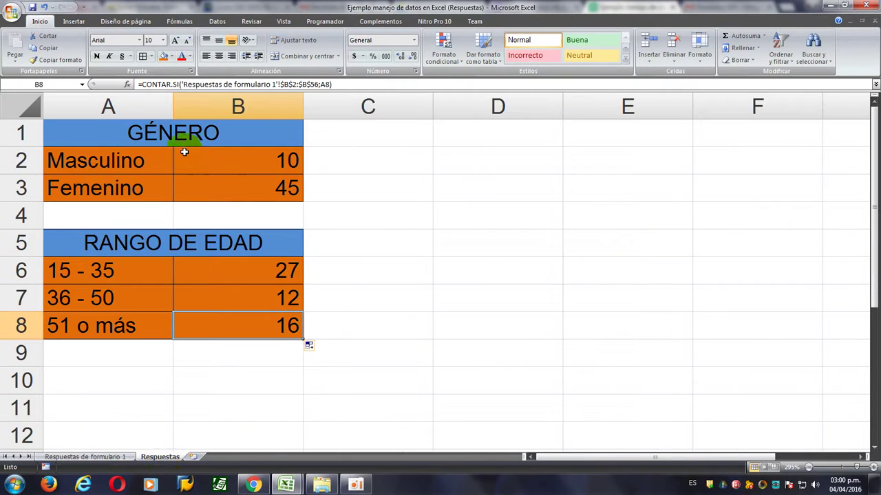
{"action": "left_click_drag", "start_coordinate": [113, 128], "coordinate": [163, 179]}
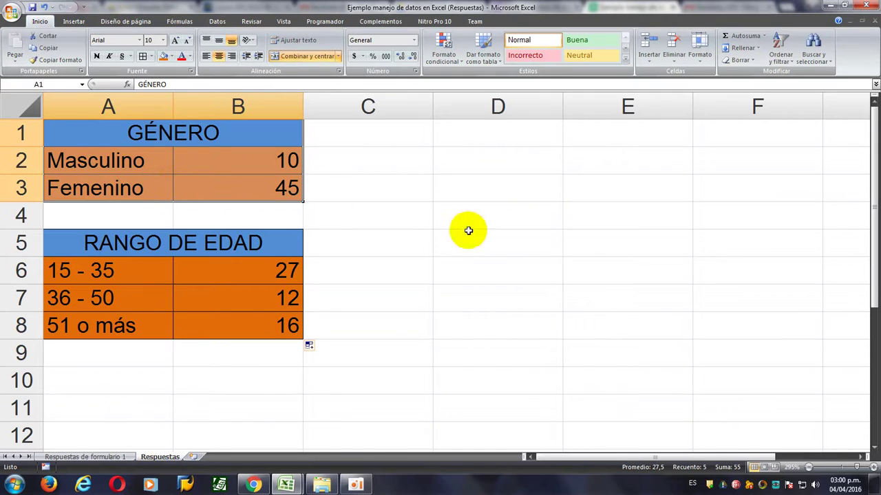
{"action": "left_click", "coordinate": [490, 135]}
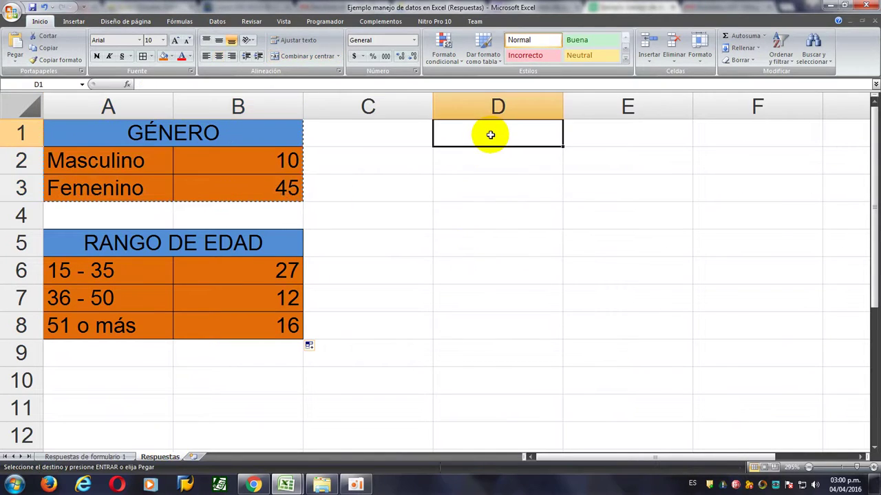
{"action": "key", "text": "ctrl+v"}
Change the heading of the copied table in D1 to "FUMA?".
{"action": "double_click", "coordinate": [535, 136]}
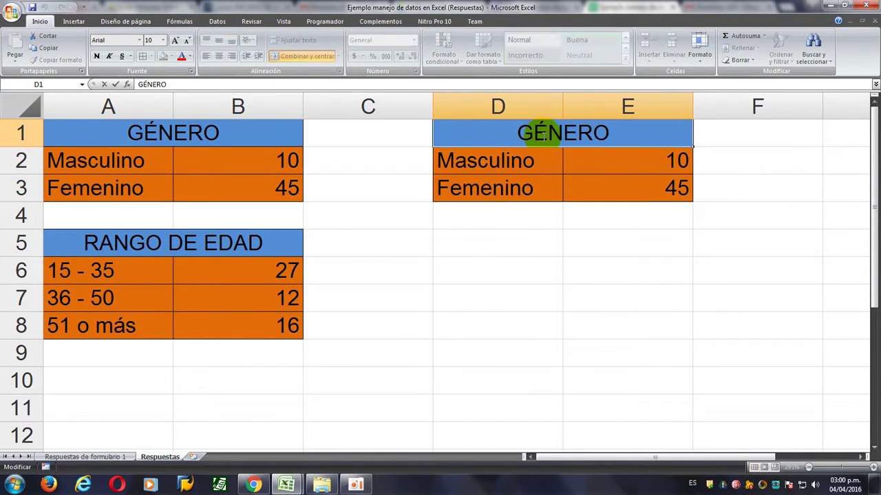
{"action": "left_click_drag", "start_coordinate": [611, 134], "coordinate": [427, 130]}
{"action": "type", "text": "FUMA"}
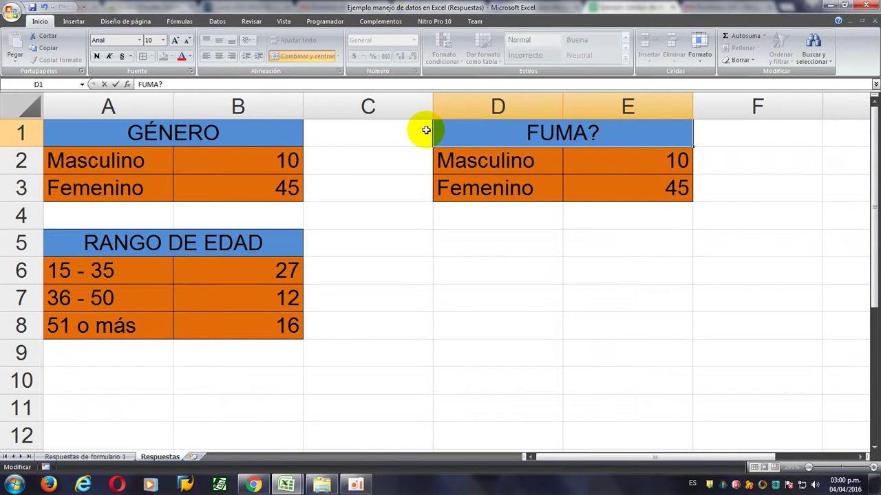
{"action": "type", "text": "?"}
{"action": "key", "text": "Return"}
Replace the answer labels in D2 and D3 of the FUMA? table with "Si" and "No".
{"action": "type", "text": "s"}
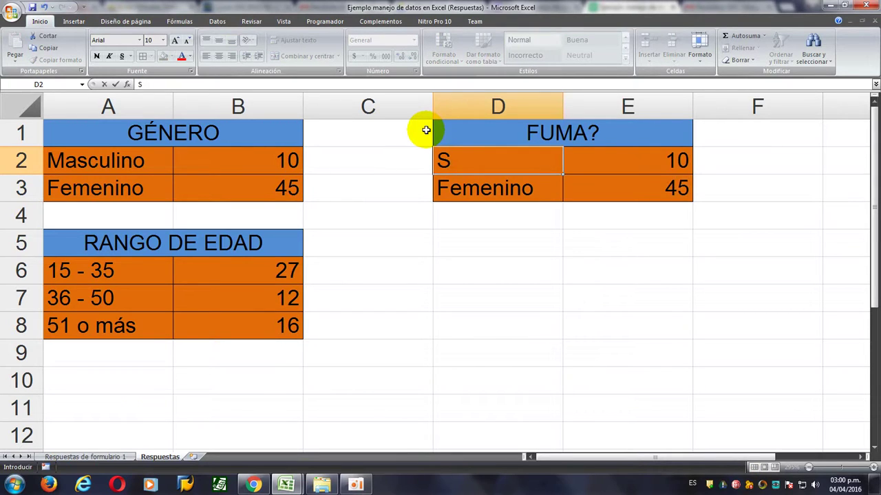
{"action": "type", "text": "i"}
{"action": "key", "text": "Return"}
{"action": "type", "text": "No"}
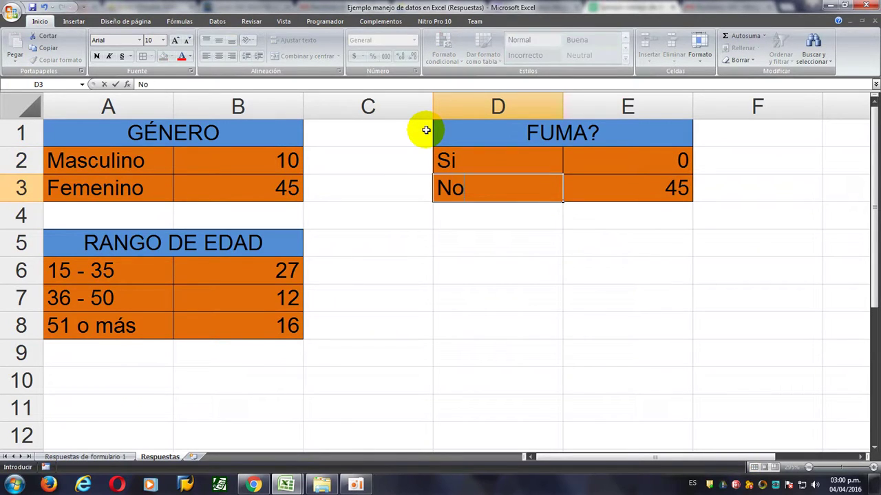
{"action": "key", "text": "Return"}
Clear the copied formulas from cells E2 and E3 of the FUMA? table.
{"action": "key", "text": "Up"}
{"action": "key", "text": "Up"}
{"action": "key", "text": "Right"}
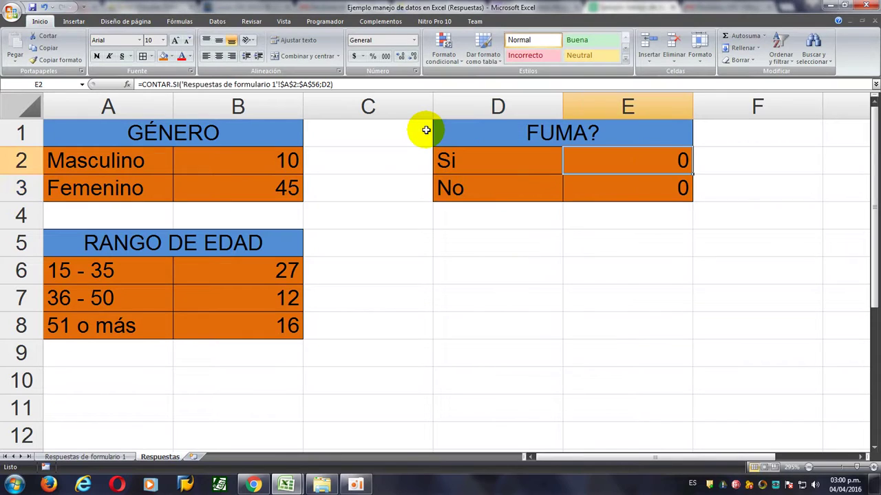
{"action": "key", "text": "Down"}
{"action": "key", "text": "Delete"}
{"action": "key", "text": "Up"}
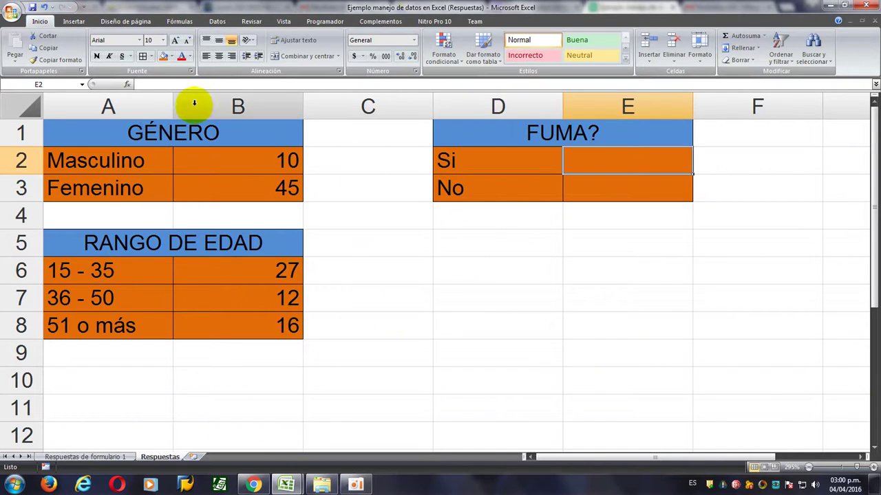
Insert the CONTAR.SI function in E2 with the absolute range $C$2:$C$56 of the Respuestas de formulario 1 sheet.
{"action": "left_click", "coordinate": [128, 85]}
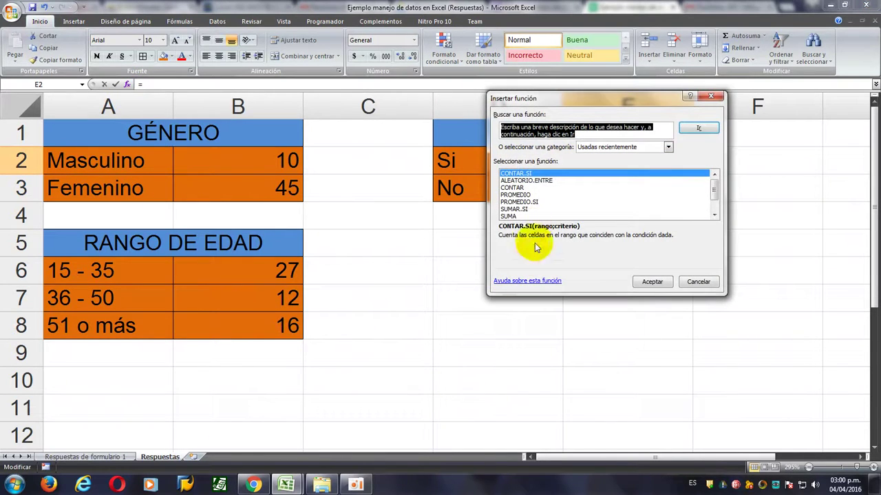
{"action": "left_click", "coordinate": [650, 281]}
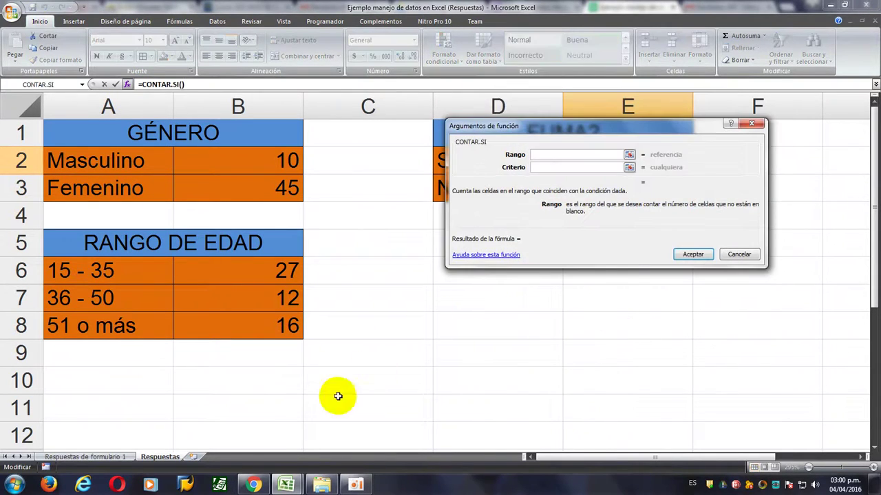
{"action": "left_click", "coordinate": [110, 455]}
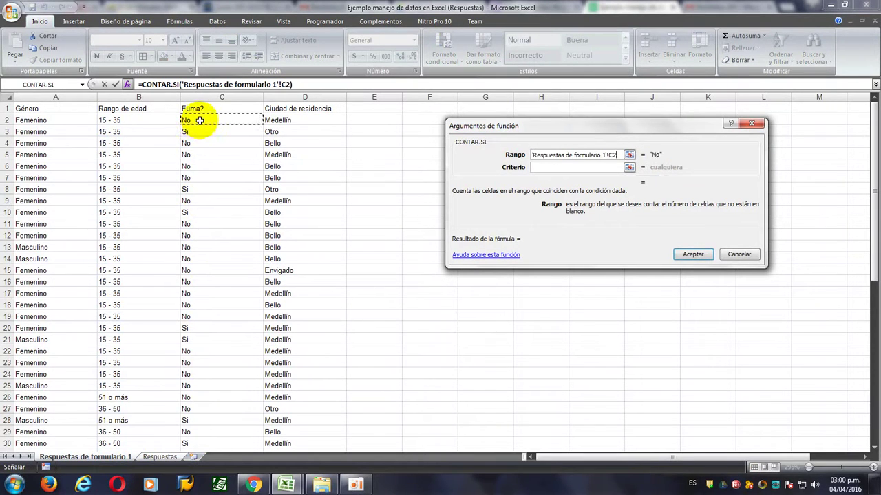
{"action": "key", "text": "ctrl+shift+Down"}
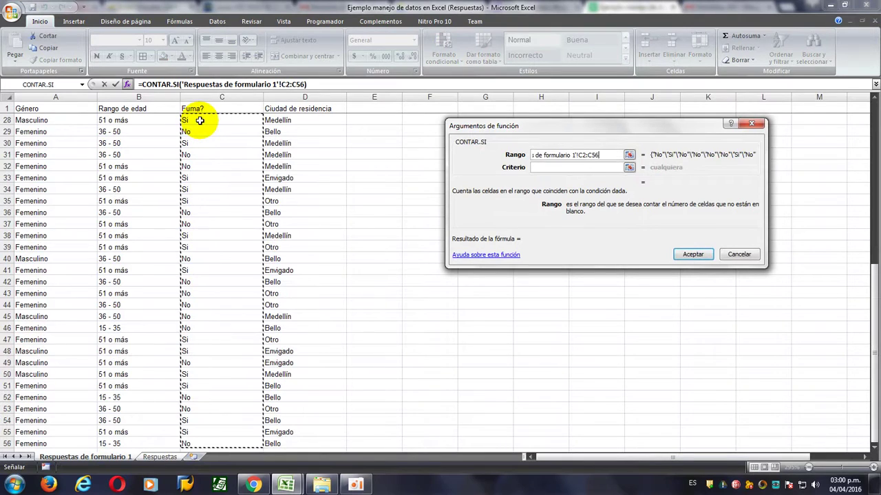
Set the CONTAR.SI criterion to cell D2, complete the formula and fill it down to E3.
{"action": "left_click", "coordinate": [547, 169]}
{"action": "left_click_drag", "start_coordinate": [515, 153], "coordinate": [515, 231]}
{"action": "left_click", "coordinate": [466, 159]}
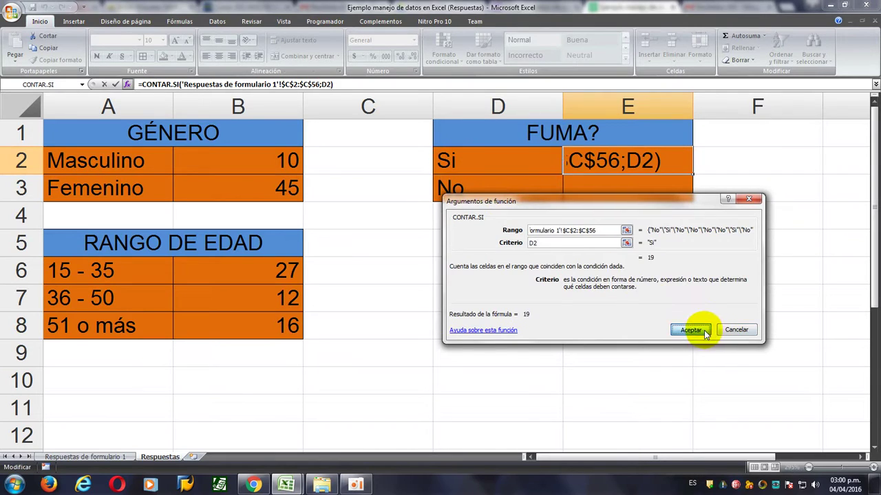
{"action": "left_click", "coordinate": [690, 330]}
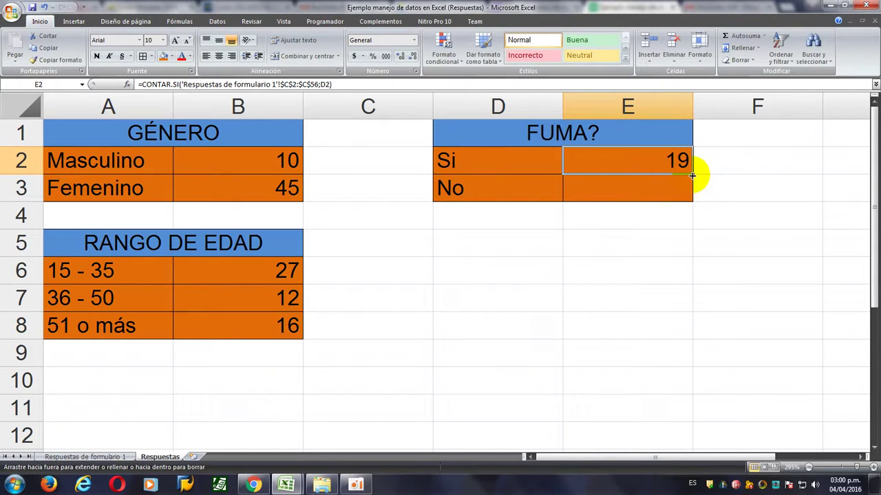
{"action": "left_click_drag", "start_coordinate": [691, 175], "coordinate": [692, 200]}
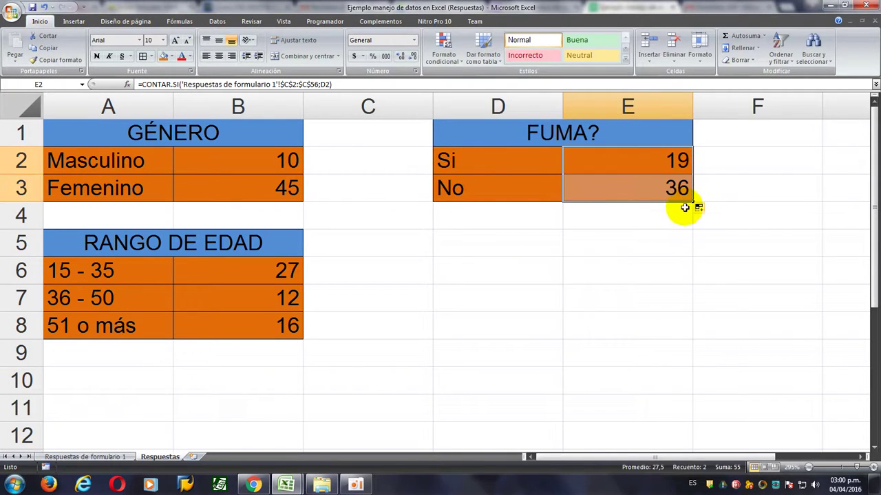
{"action": "left_click", "coordinate": [639, 242]}
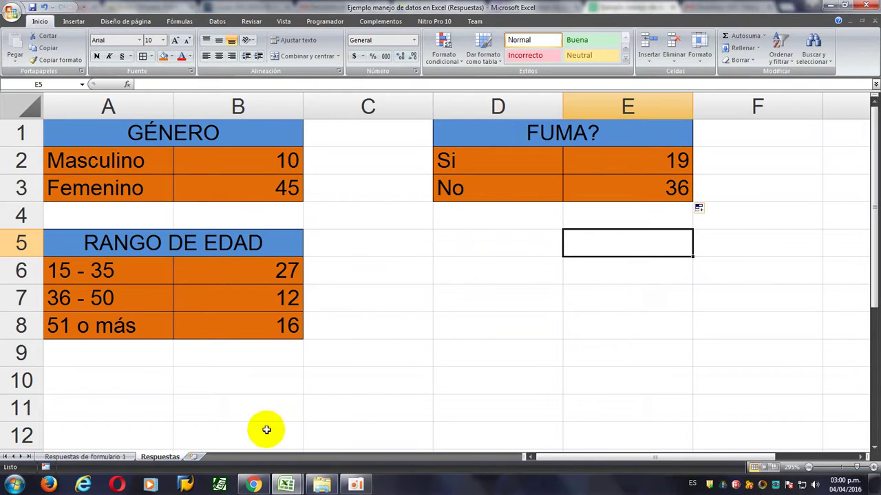
Check the next question in the form responses sheet and paste a copy of the RANGO DE EDAD table A5:B8 at D5 of Respuestas.
{"action": "left_click", "coordinate": [113, 457]}
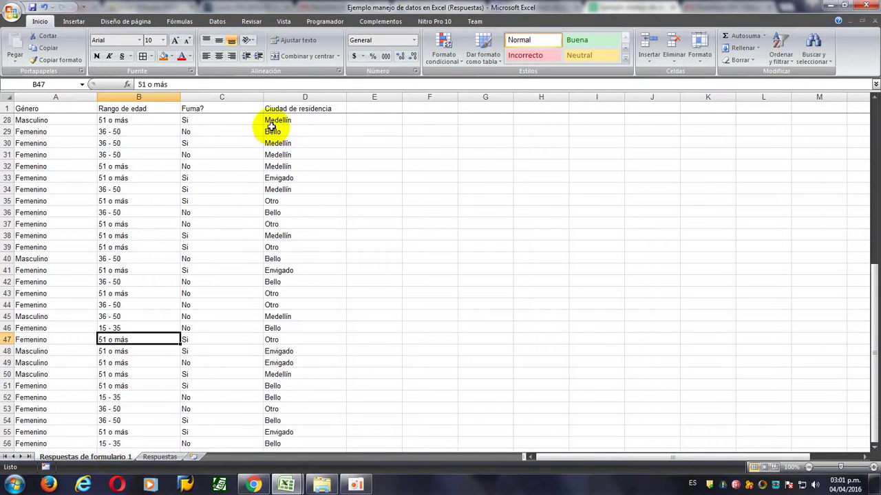
{"action": "left_click", "coordinate": [146, 457]}
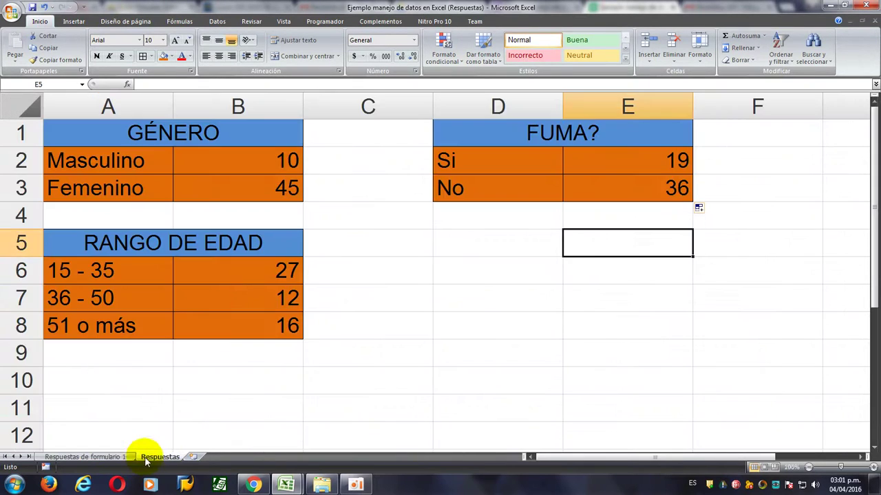
{"action": "left_click_drag", "start_coordinate": [105, 245], "coordinate": [137, 321]}
{"action": "key", "text": "ctrl+c"}
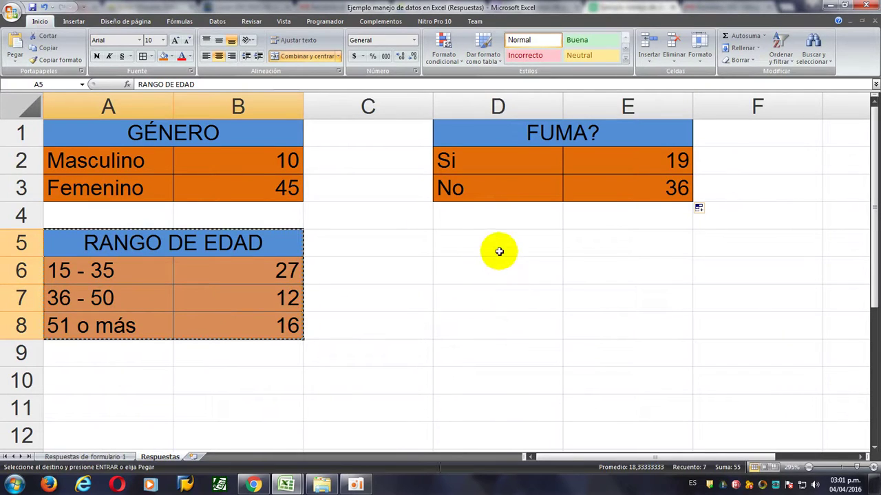
{"action": "left_click", "coordinate": [512, 241]}
{"action": "key", "text": "ctrl+v"}
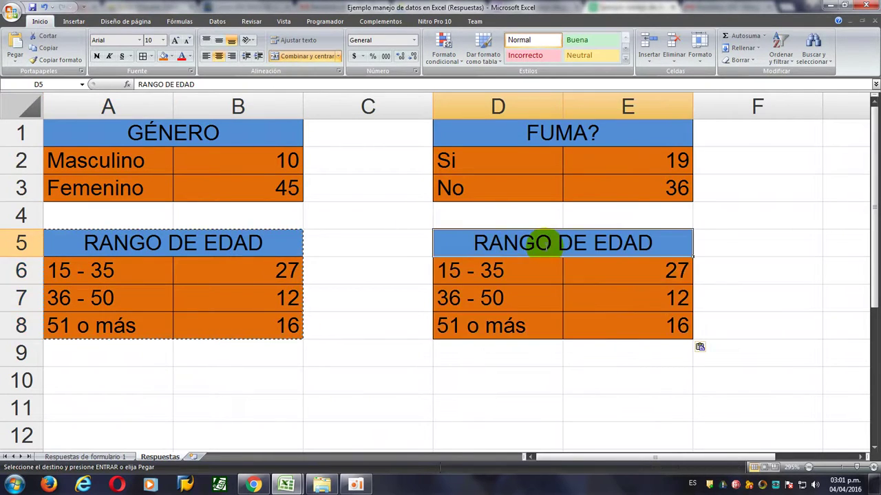
Change the copied table's heading in D5 to "CIUDAD DE RESIDENCIA" and clear the old labels in D6:D8.
{"action": "double_click", "coordinate": [542, 245]}
{"action": "left_click_drag", "start_coordinate": [650, 243], "coordinate": [430, 236]}
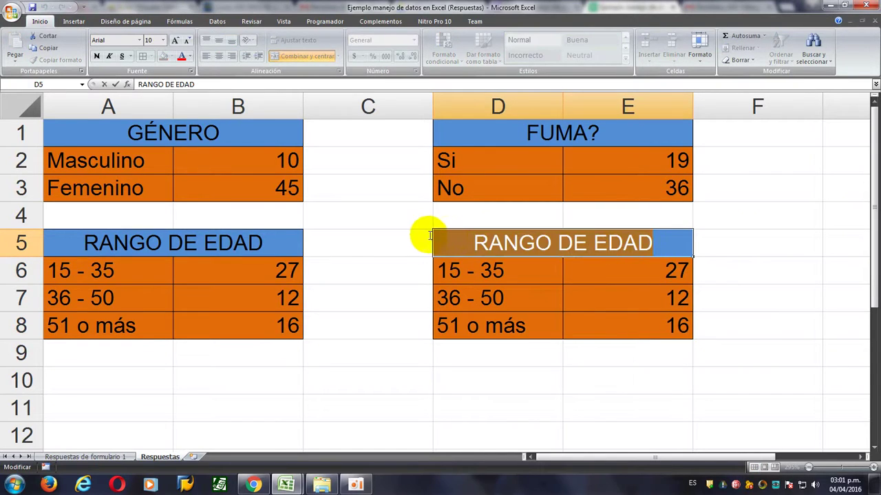
{"action": "type", "text": "ciu"}
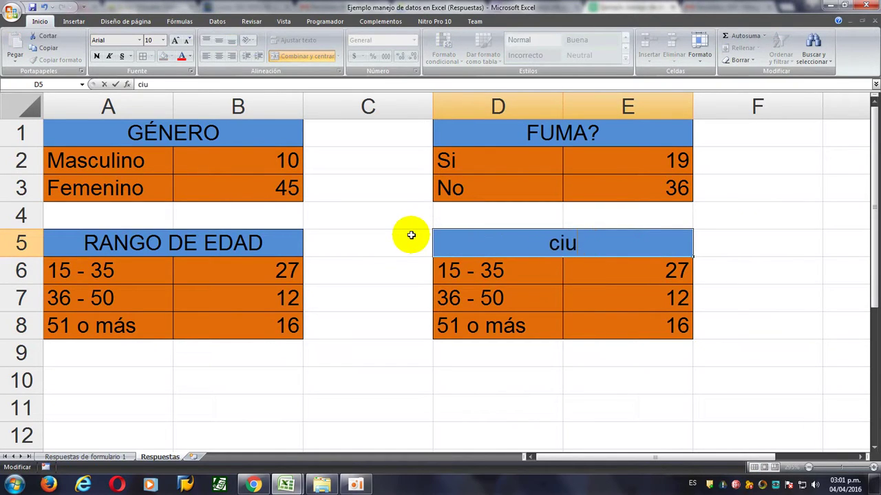
{"action": "type", "text": "DE RESIDENCIA"}
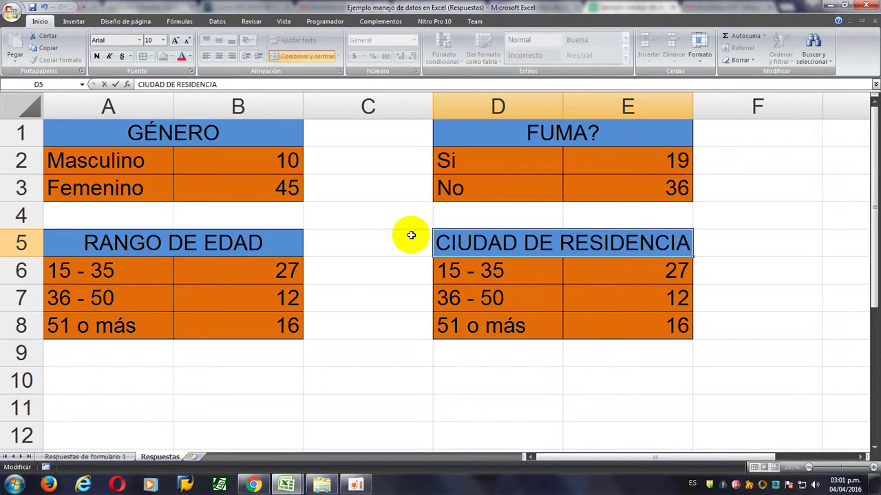
{"action": "key", "text": "Return"}
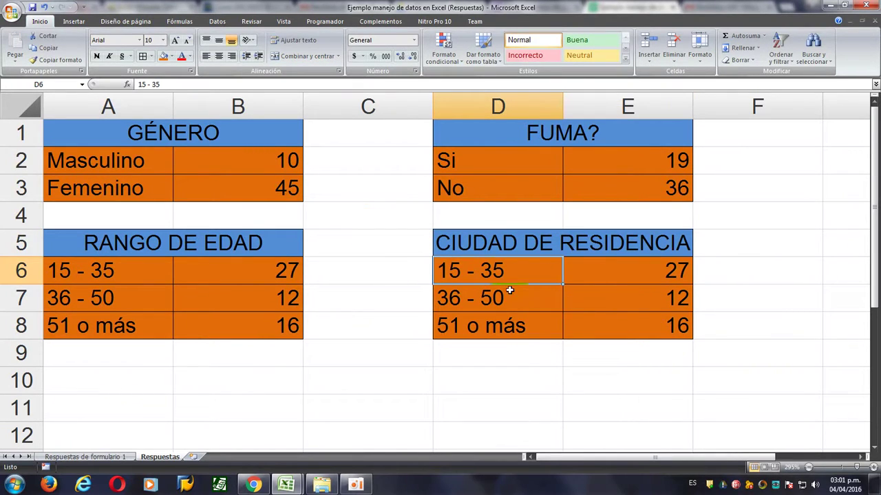
{"action": "left_click_drag", "start_coordinate": [504, 275], "coordinate": [498, 335]}
{"action": "key", "text": "Delete"}
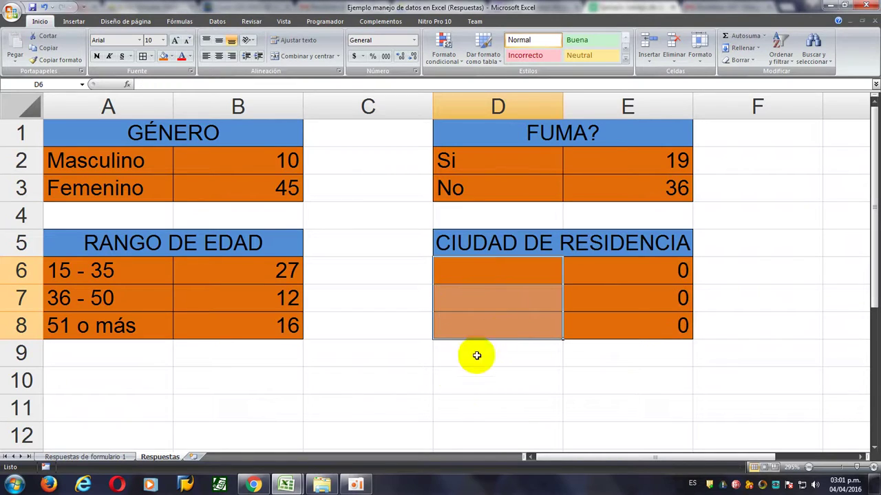
Review the cities in the form responses sheet and copy "Medellín" from its cell D2 into D6 of Respuestas.
{"action": "left_click", "coordinate": [102, 458]}
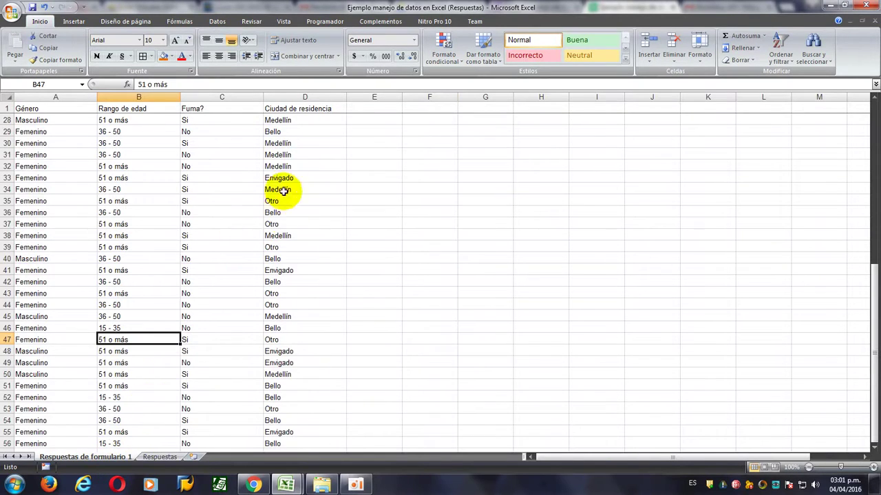
{"action": "scroll", "coordinate": [284, 141], "scroll_direction": "up", "scroll_amount": 9}
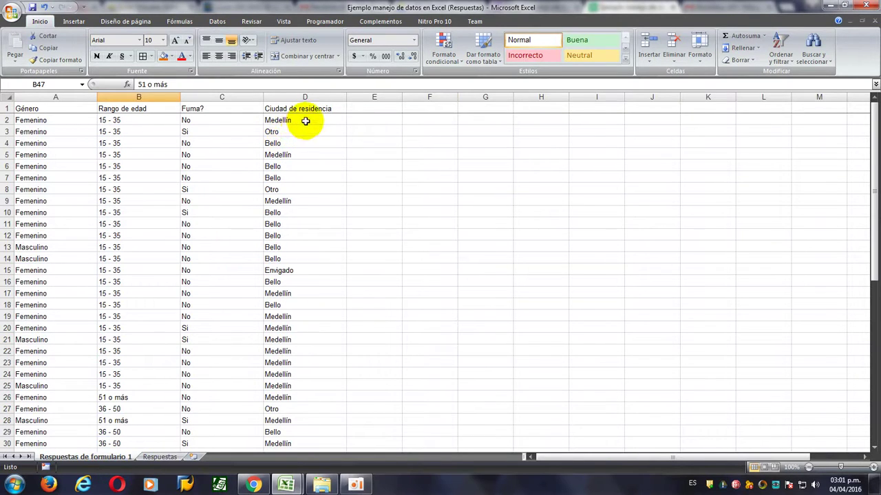
{"action": "left_click", "coordinate": [305, 121]}
{"action": "left_click", "coordinate": [292, 143]}
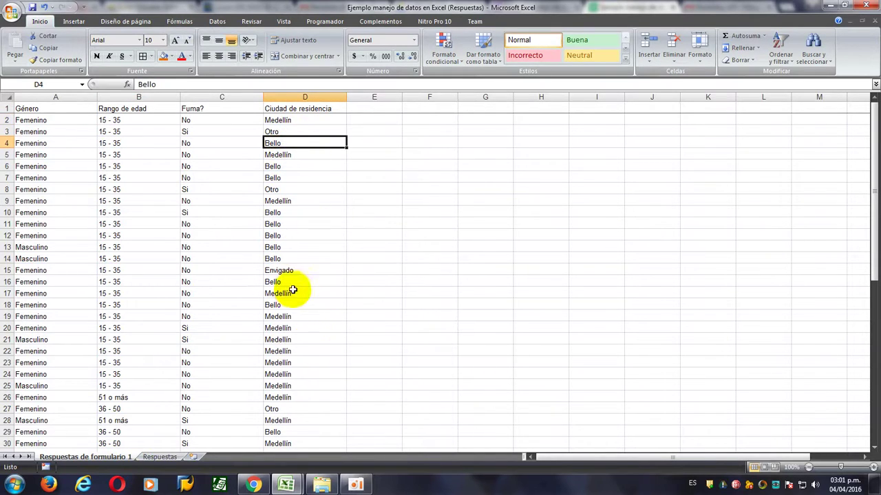
{"action": "left_click", "coordinate": [325, 121]}
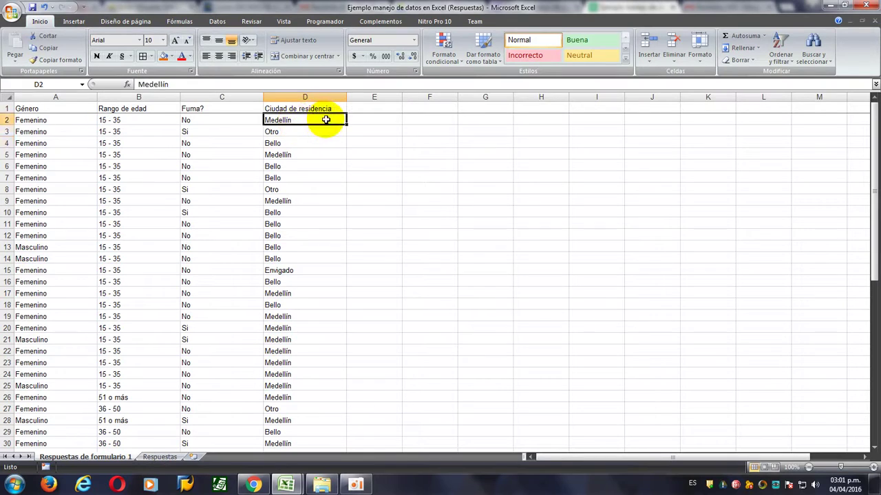
{"action": "key", "text": "ctrl+c"}
{"action": "left_click", "coordinate": [159, 457]}
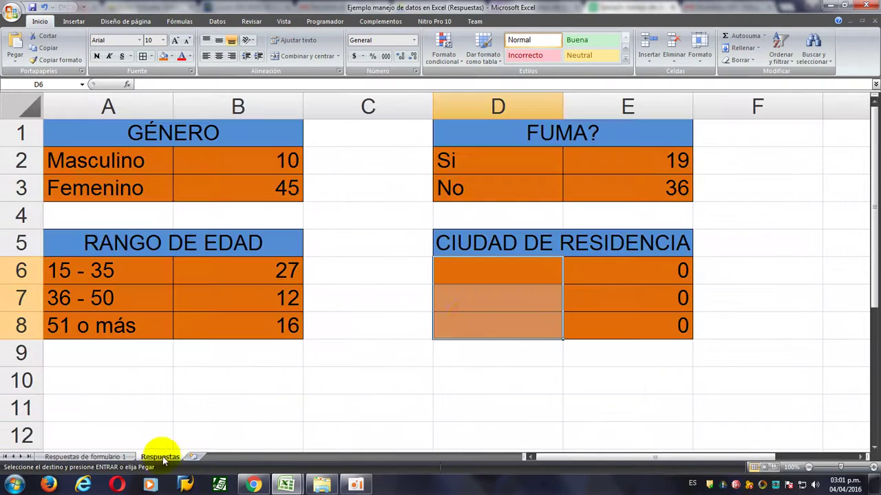
{"action": "left_click_drag", "start_coordinate": [498, 294], "coordinate": [494, 270]}
{"action": "key", "text": "ctrl+v"}
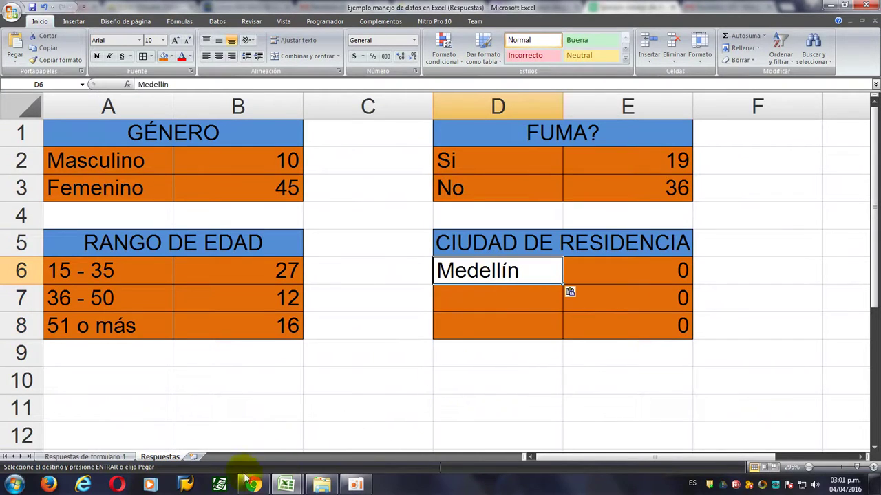
Copy "Bello" from D4 of the form responses sheet into D7 of Respuestas.
{"action": "left_click", "coordinate": [103, 457]}
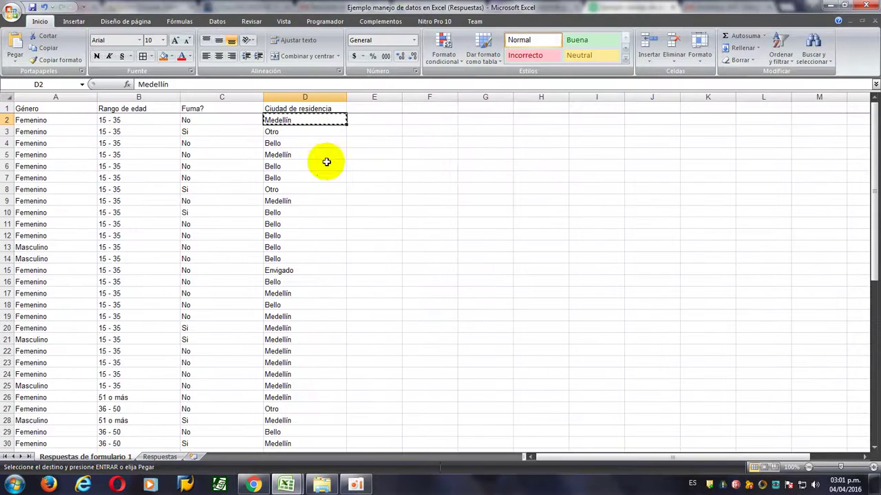
{"action": "left_click", "coordinate": [286, 141]}
{"action": "left_click", "coordinate": [166, 457]}
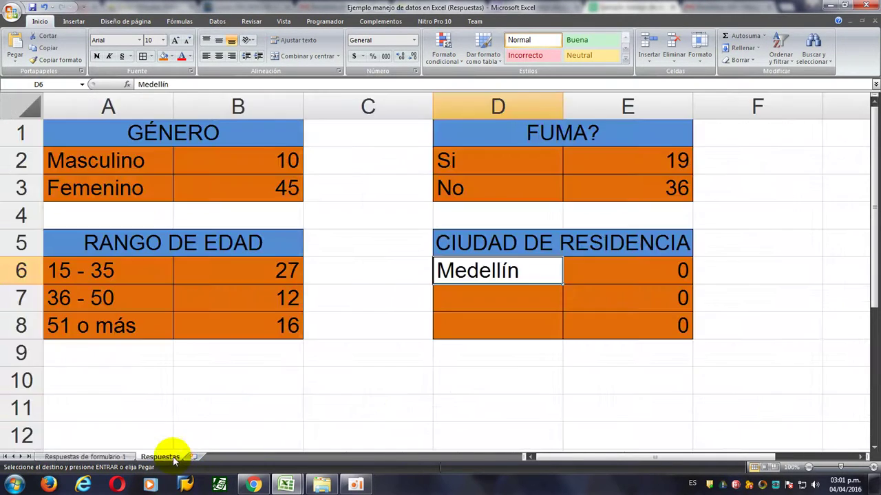
{"action": "left_click", "coordinate": [526, 297]}
{"action": "key", "text": "ctrl+v"}
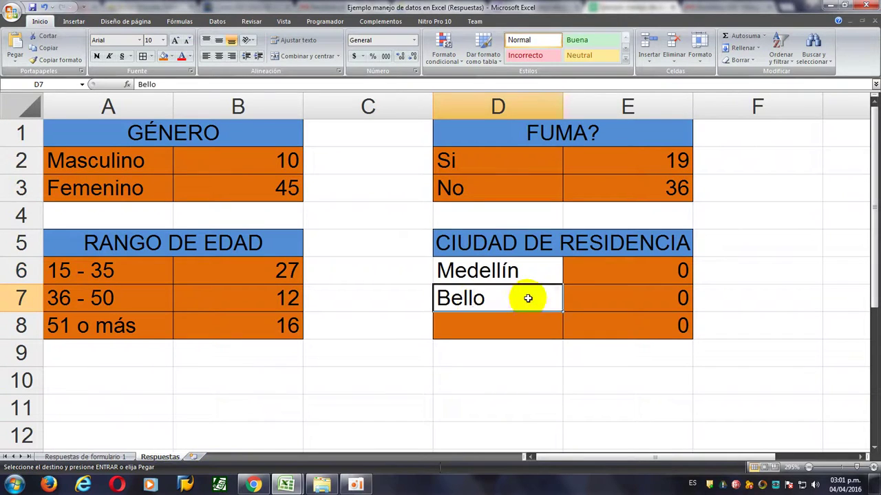
Find "Envigado" in the city column of the form responses sheet and copy it from D33 into D8 of Respuestas.
{"action": "left_click", "coordinate": [96, 455]}
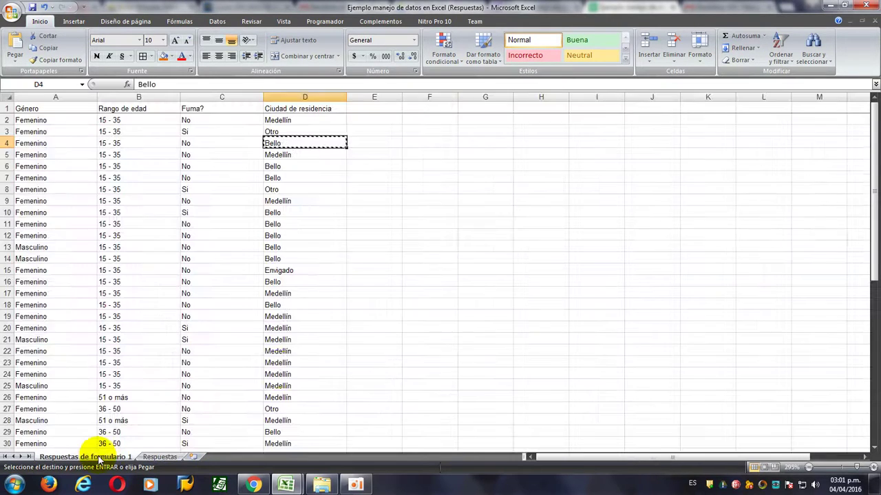
{"action": "left_click", "coordinate": [318, 315]}
{"action": "scroll", "coordinate": [336, 330], "scroll_direction": "down", "scroll_amount": 5}
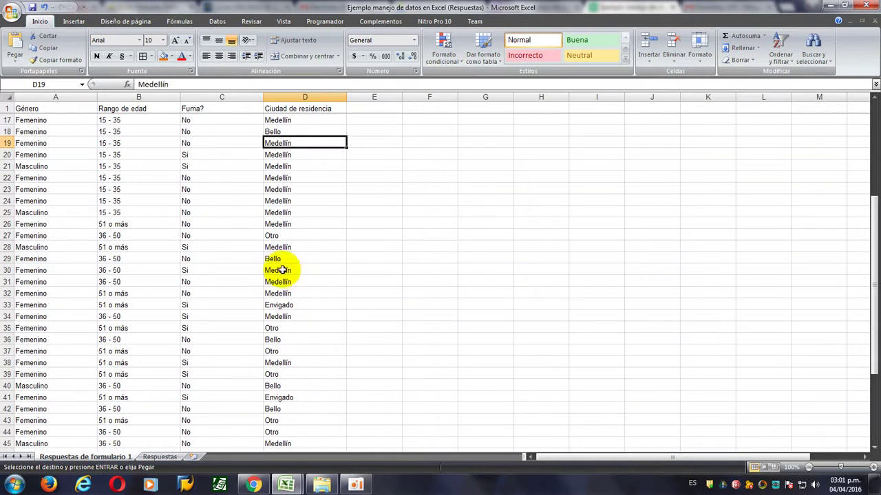
{"action": "left_click", "coordinate": [295, 303]}
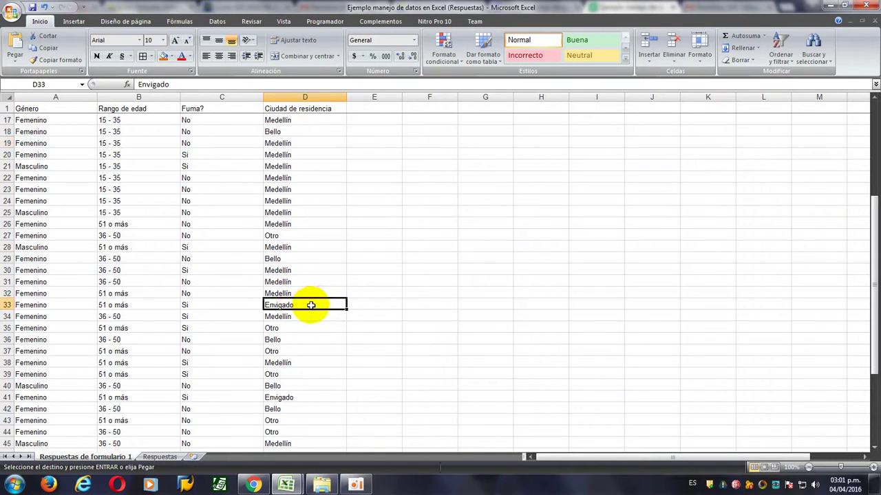
{"action": "key", "text": "ctrl+c"}
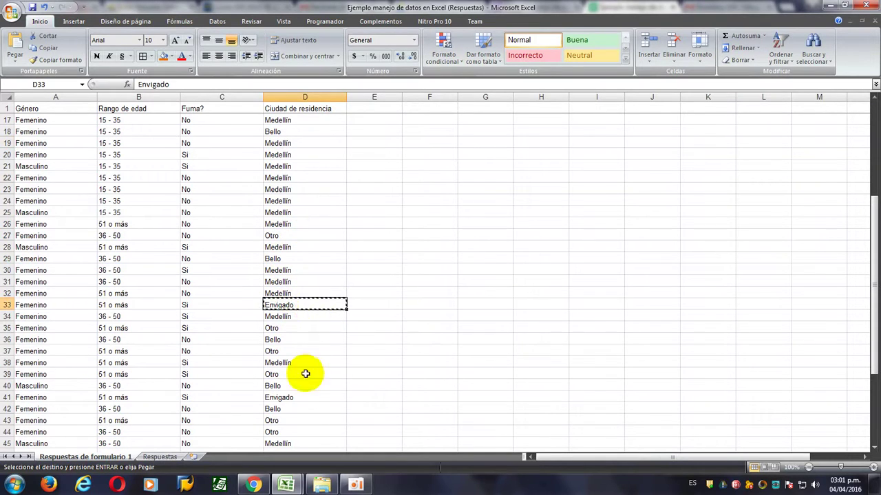
{"action": "left_click", "coordinate": [160, 457]}
{"action": "left_click", "coordinate": [474, 315]}
{"action": "key", "text": "ctrl+v"}
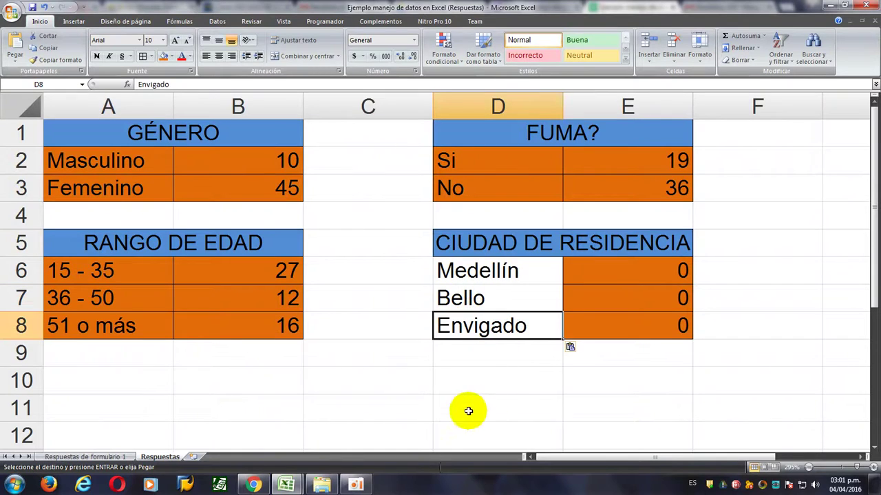
Copy "Otro" from D37 of the form responses sheet into D9 of Respuestas.
{"action": "left_click", "coordinate": [110, 456]}
{"action": "left_click", "coordinate": [283, 352]}
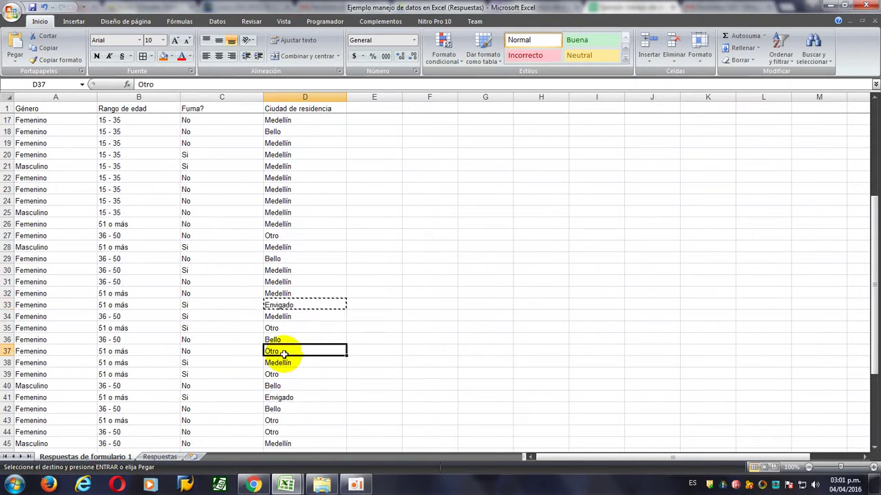
{"action": "left_click", "coordinate": [159, 457]}
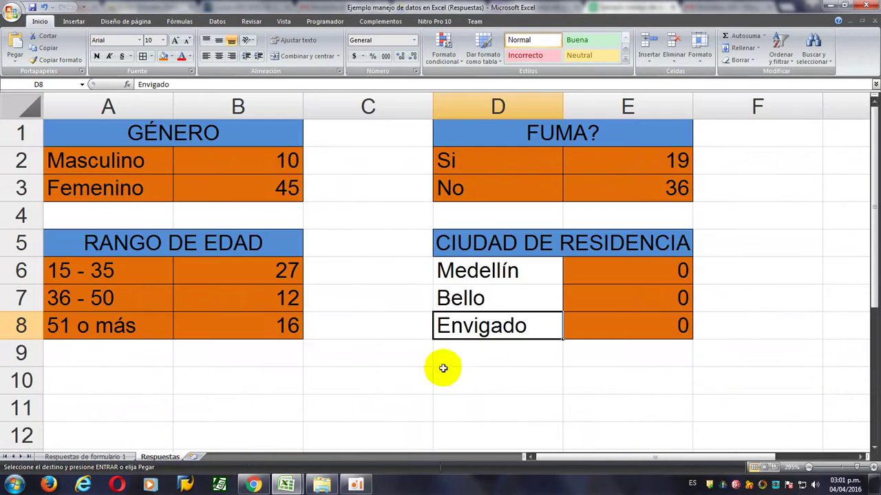
{"action": "left_click", "coordinate": [458, 352]}
{"action": "key", "text": "ctrl+v"}
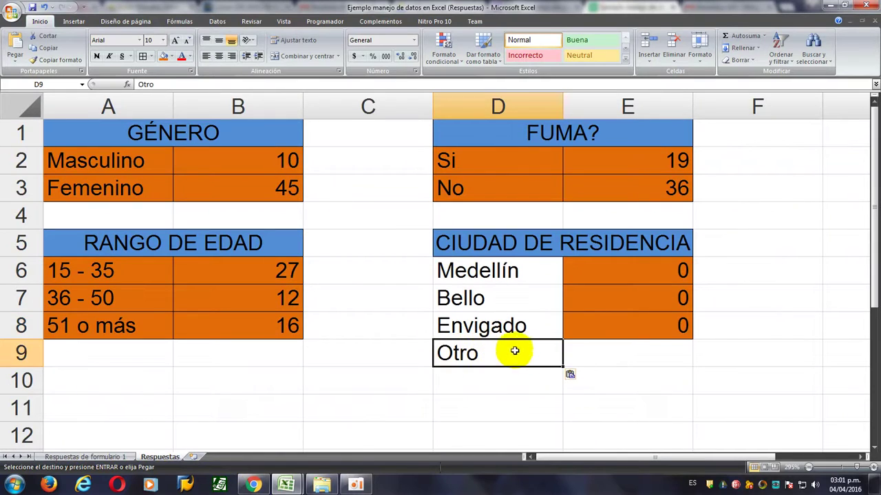
Apply all borders to the city of residence table, range D5:E9.
{"action": "left_click", "coordinate": [458, 268]}
{"action": "left_click_drag", "start_coordinate": [450, 239], "coordinate": [610, 350]}
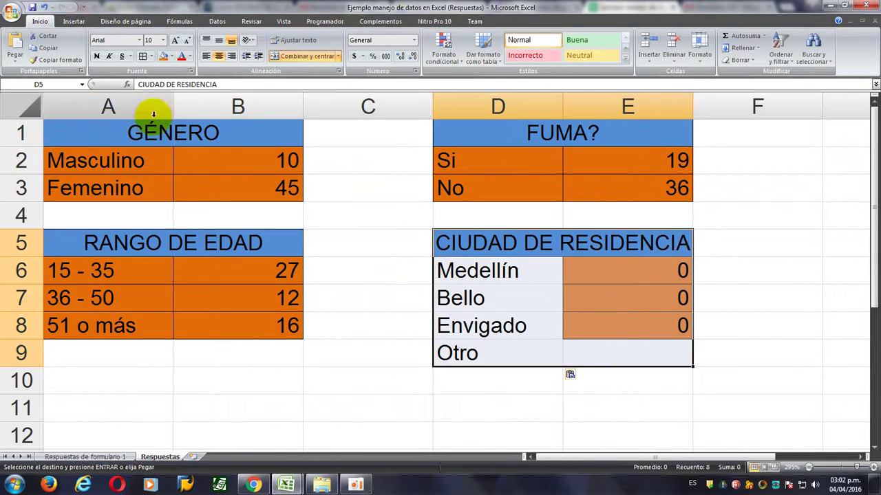
{"action": "left_click", "coordinate": [144, 56]}
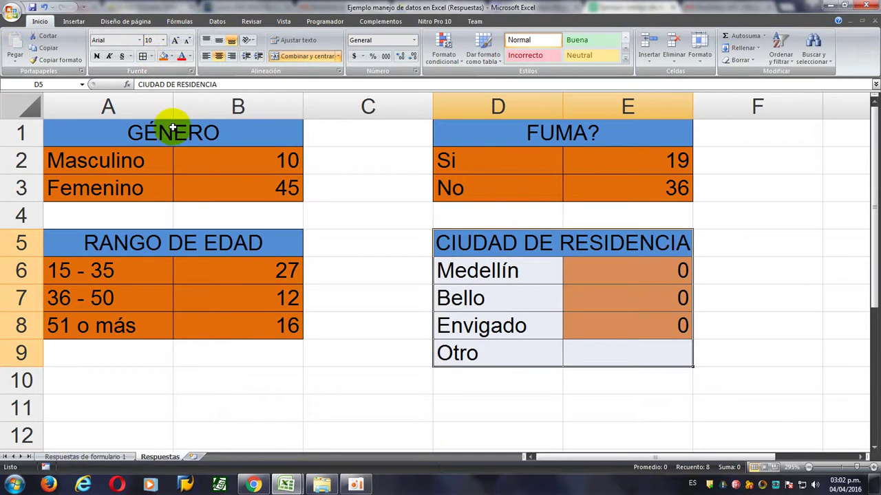
{"action": "left_click", "coordinate": [437, 349]}
Copy the orange cell formatting of D2 onto the city labels in D6:D9.
{"action": "left_click", "coordinate": [458, 160]}
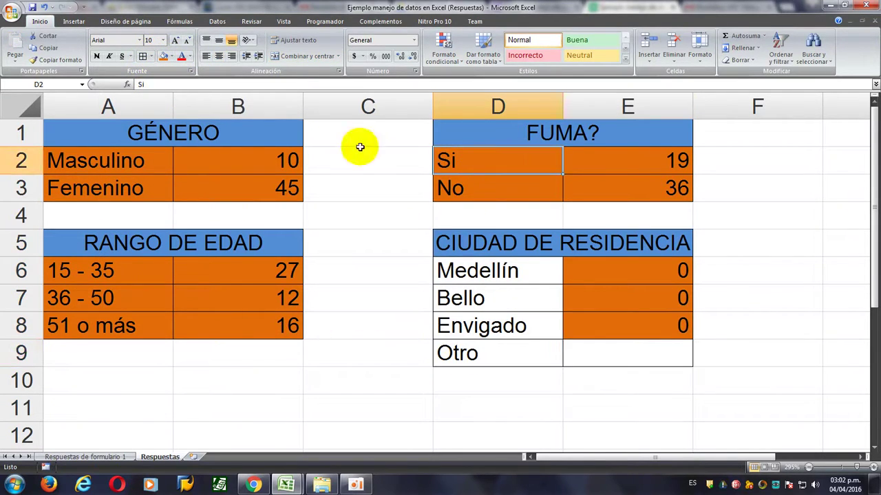
{"action": "left_click", "coordinate": [54, 59]}
{"action": "left_click_drag", "start_coordinate": [496, 275], "coordinate": [500, 353]}
Clear the old counting formulas from E6:E9 of the city of residence table.
{"action": "left_click", "coordinate": [661, 275]}
{"action": "left_click_drag", "start_coordinate": [660, 275], "coordinate": [667, 342]}
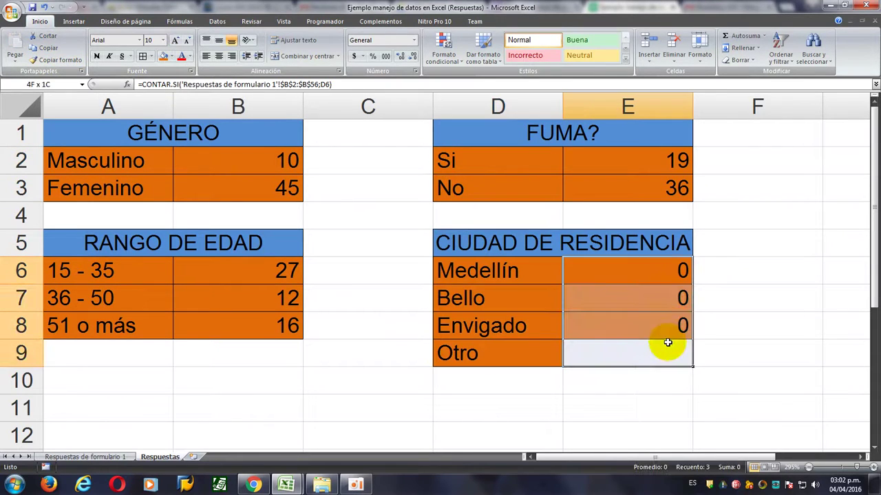
{"action": "key", "text": "Delete"}
Copy the cell formatting of E6 onto the unformatted cell E9.
{"action": "left_click", "coordinate": [650, 270]}
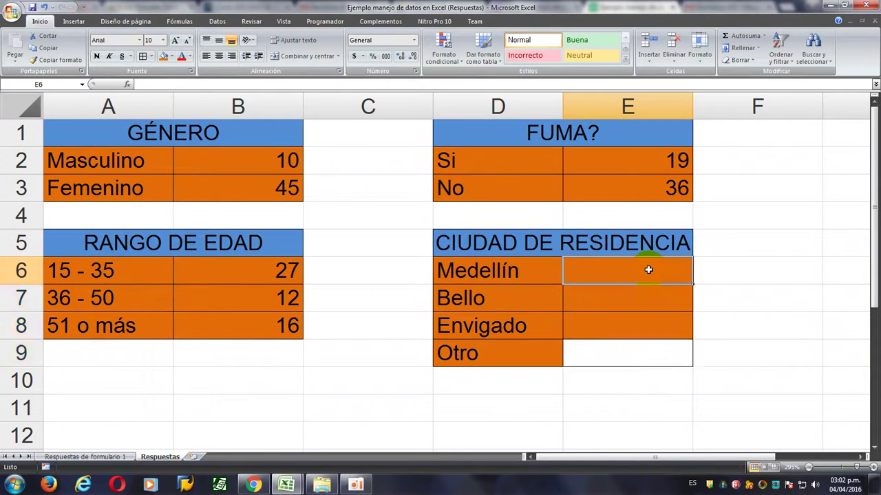
{"action": "left_click", "coordinate": [65, 62]}
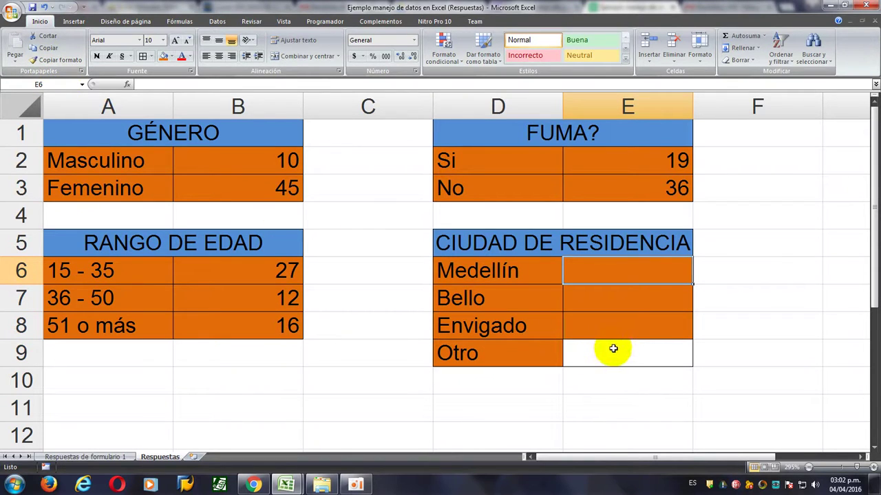
{"action": "left_click", "coordinate": [71, 59]}
{"action": "left_click", "coordinate": [584, 349]}
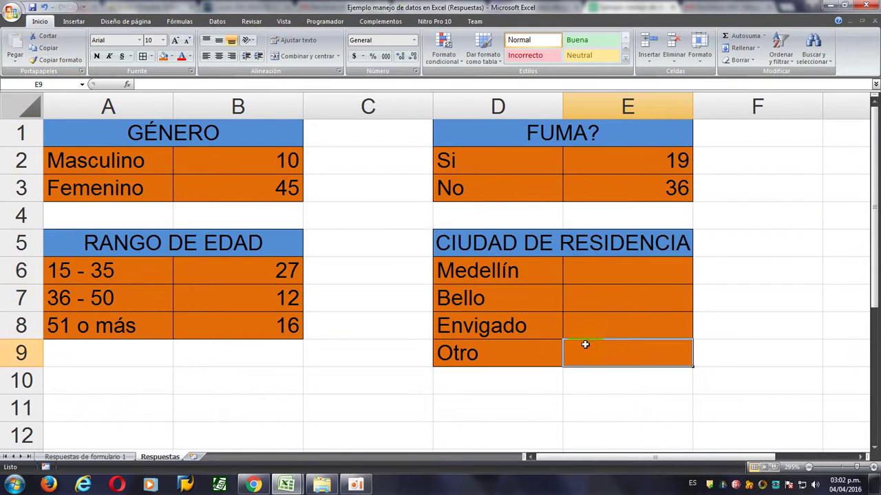
Insert a CONTAR.SI function in E6 with the absolute range $D$2:$D$56 of the form responses sheet and criterion D6.
{"action": "left_click", "coordinate": [592, 305]}
{"action": "left_click", "coordinate": [608, 272]}
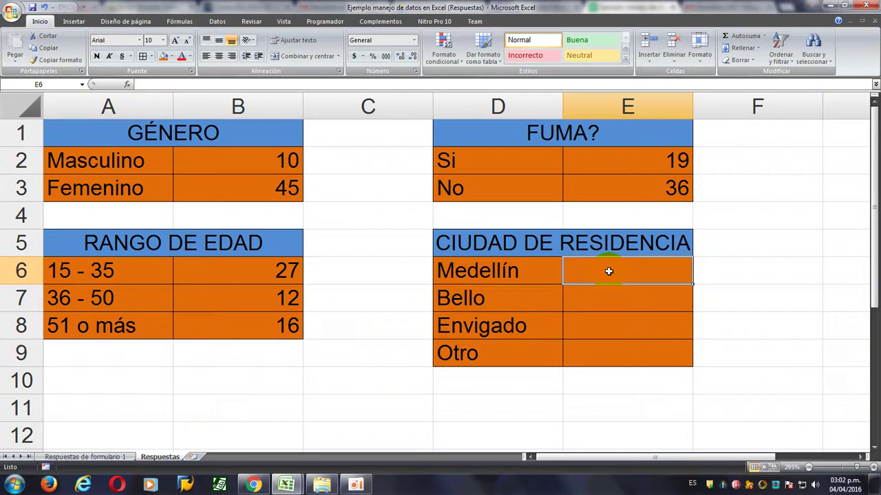
{"action": "left_click", "coordinate": [126, 84]}
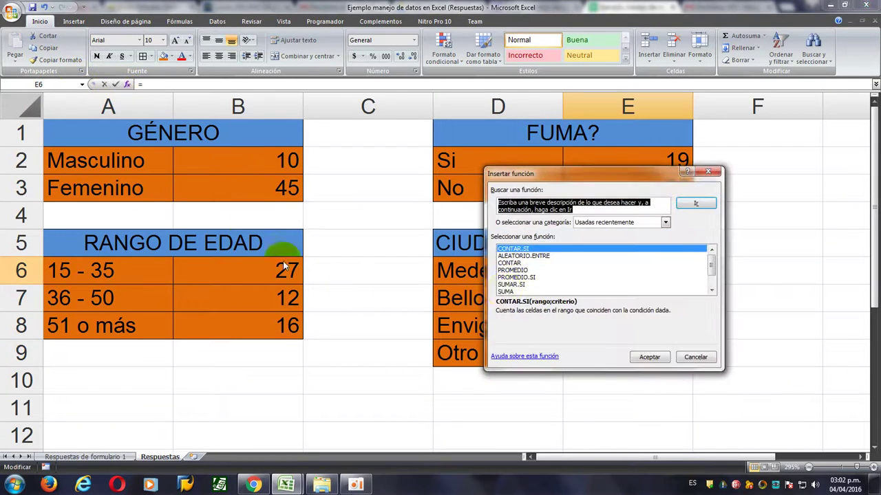
{"action": "left_click", "coordinate": [649, 357]}
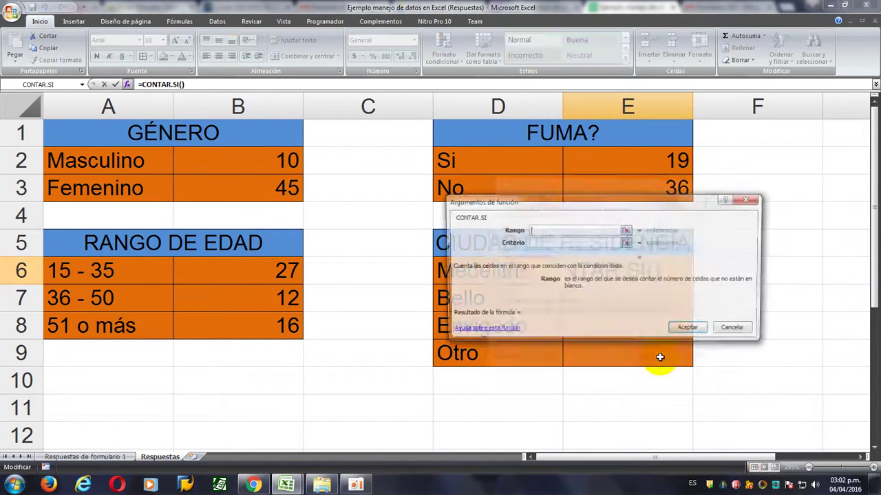
{"action": "left_click", "coordinate": [114, 459]}
{"action": "left_click", "coordinate": [296, 123]}
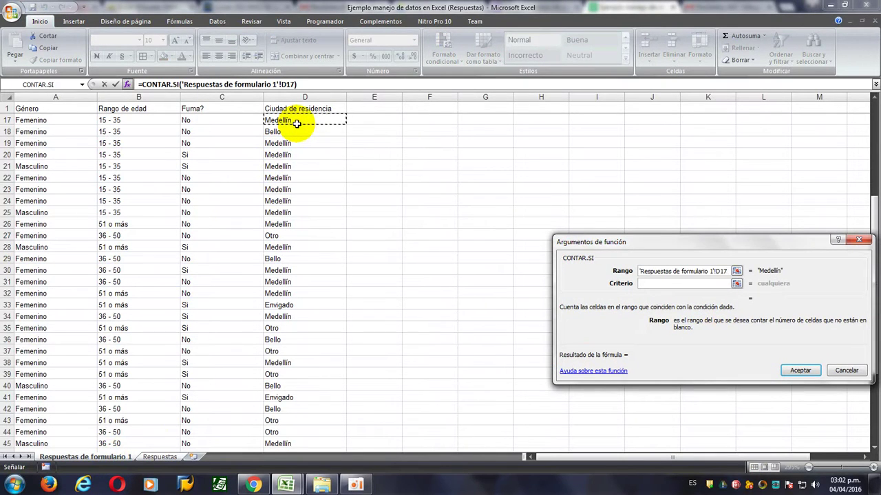
{"action": "key", "text": "Down"}
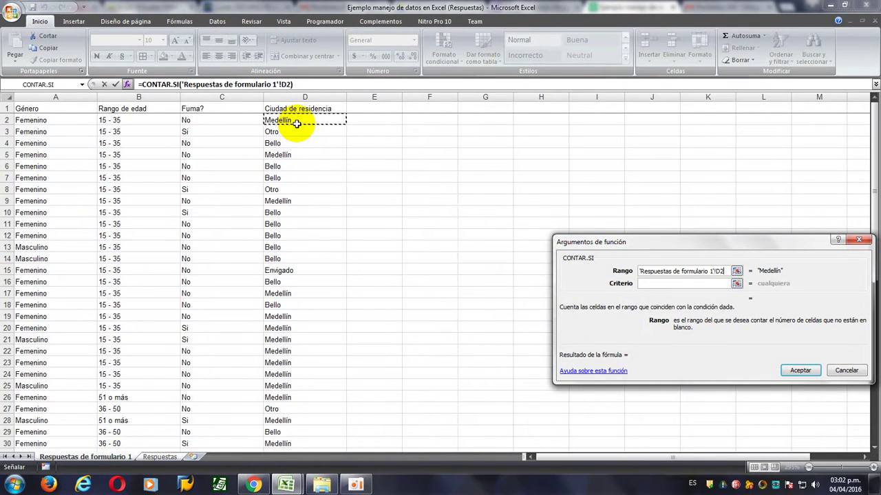
{"action": "key", "text": "ctrl+shift+Down"}
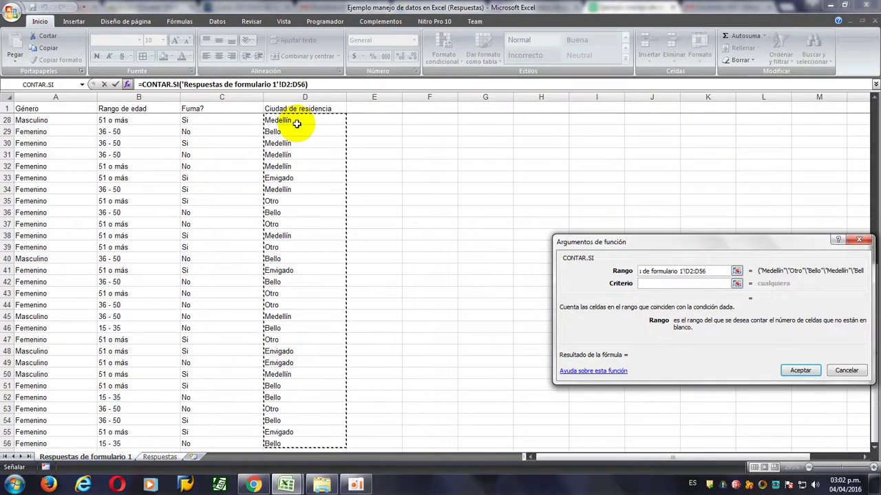
{"action": "left_click", "coordinate": [674, 283]}
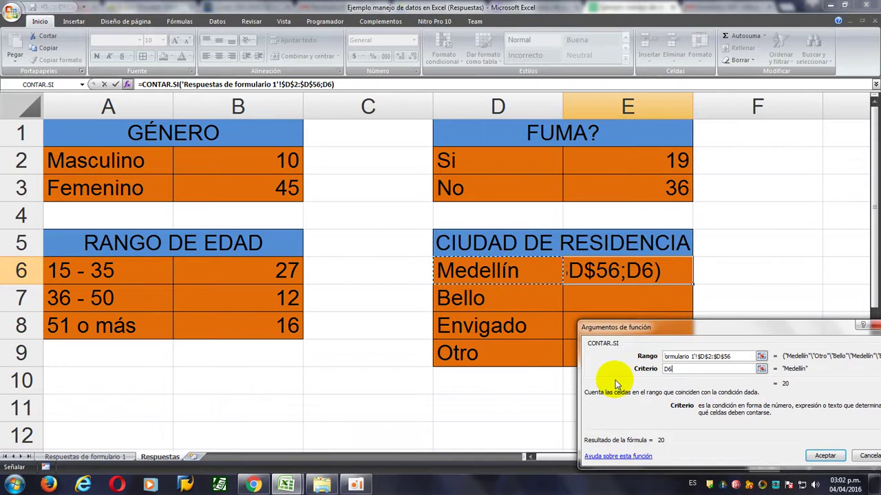
{"action": "key", "text": "Return"}
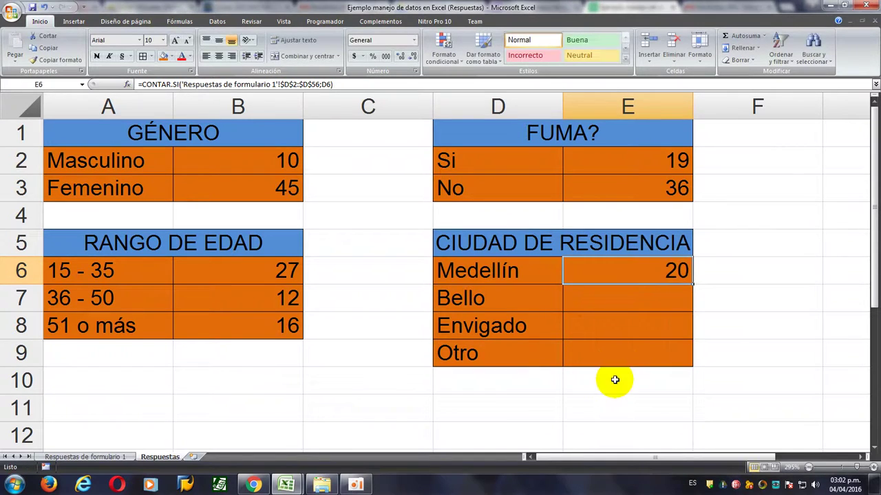
Fill the CONTAR.SI formula from E6 down through E9.
{"action": "double_click", "coordinate": [693, 285]}
{"action": "left_click", "coordinate": [657, 381]}
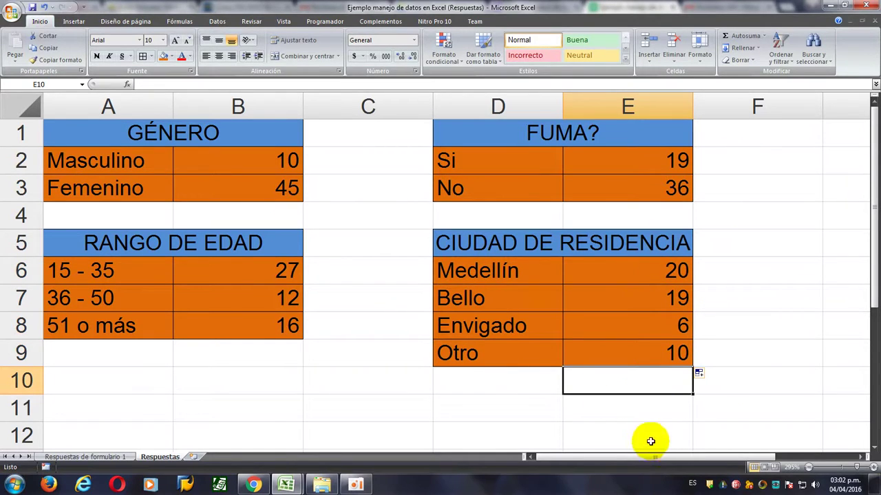
{"action": "left_click", "coordinate": [358, 405]}
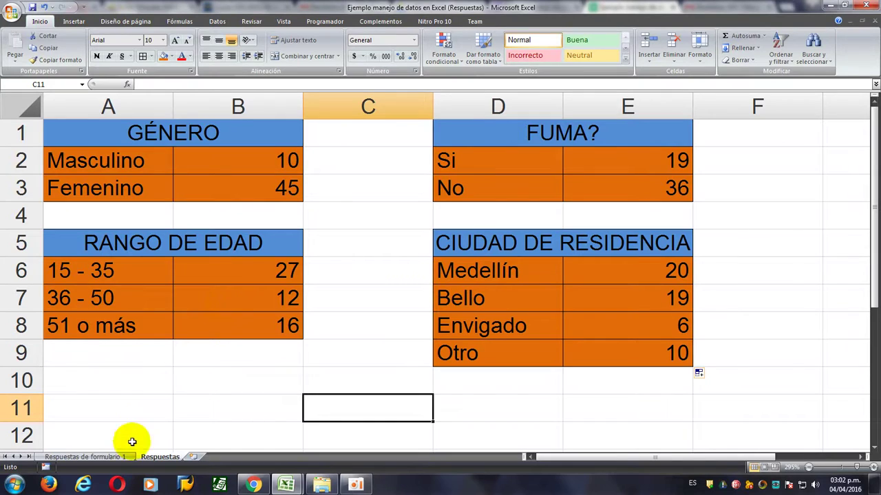
Look over the source answers in the form responses sheet, then return to the summary tables in Respuestas.
{"action": "left_click", "coordinate": [110, 454]}
{"action": "key", "text": "Down"}
{"action": "key", "text": "Down"}
{"action": "key", "text": "Down"}
{"action": "scroll", "coordinate": [158, 248], "scroll_direction": "up", "scroll_amount": 8}
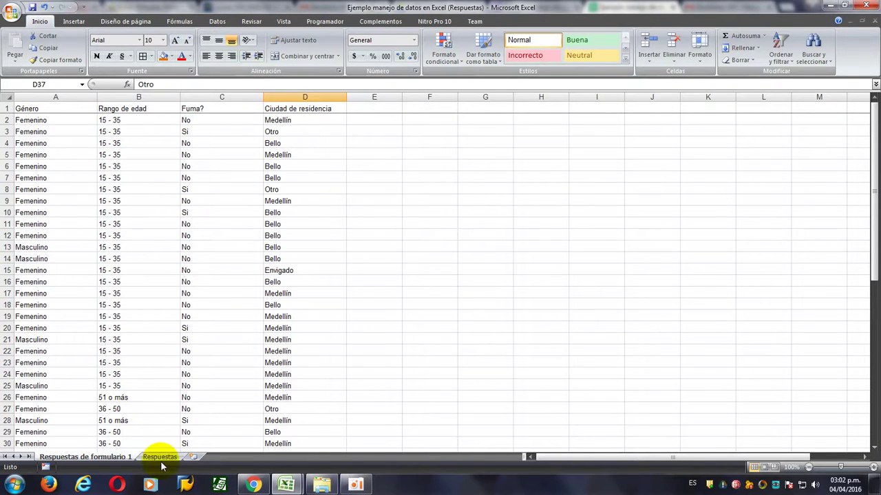
{"action": "left_click", "coordinate": [165, 460]}
{"action": "left_click", "coordinate": [751, 222]}
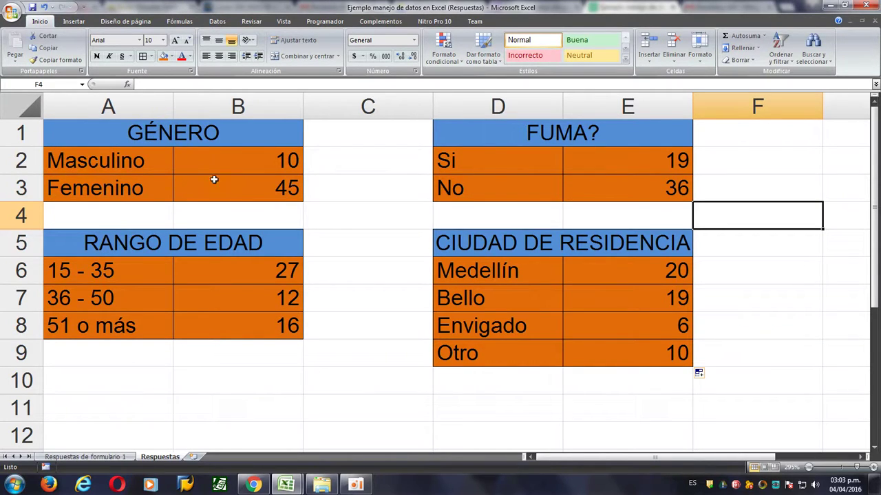
Insert an exploded 3D pie chart from the gender data in A2:B3.
{"action": "left_click_drag", "start_coordinate": [83, 160], "coordinate": [213, 180]}
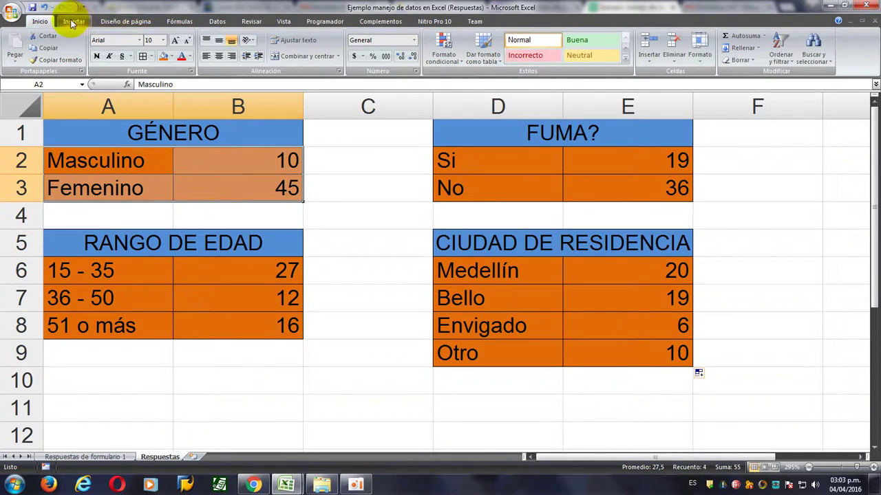
{"action": "left_click", "coordinate": [73, 21]}
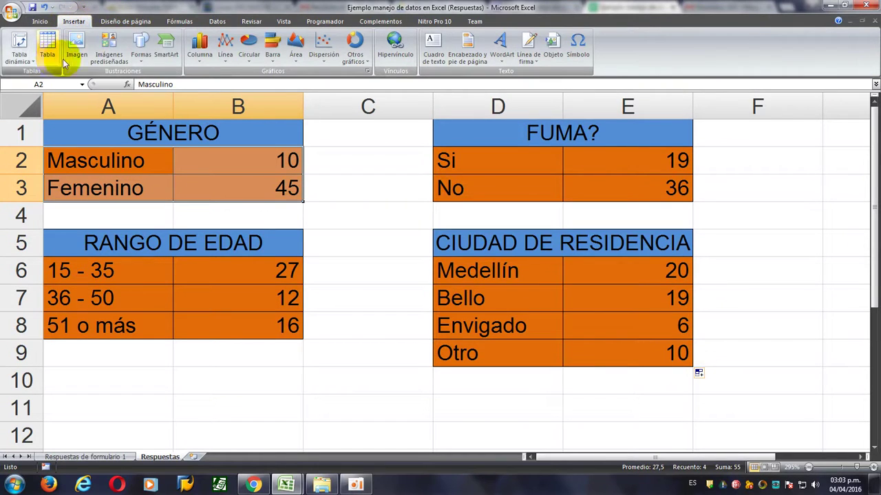
{"action": "left_click", "coordinate": [248, 61]}
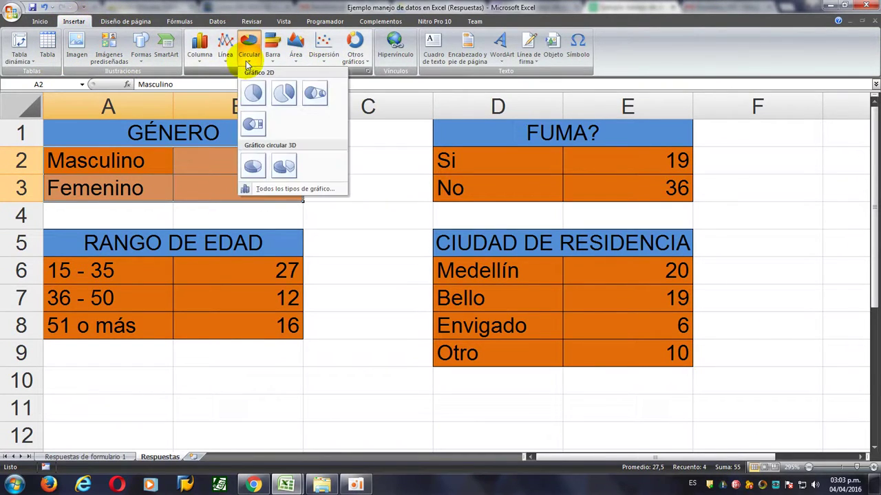
{"action": "left_click", "coordinate": [285, 167]}
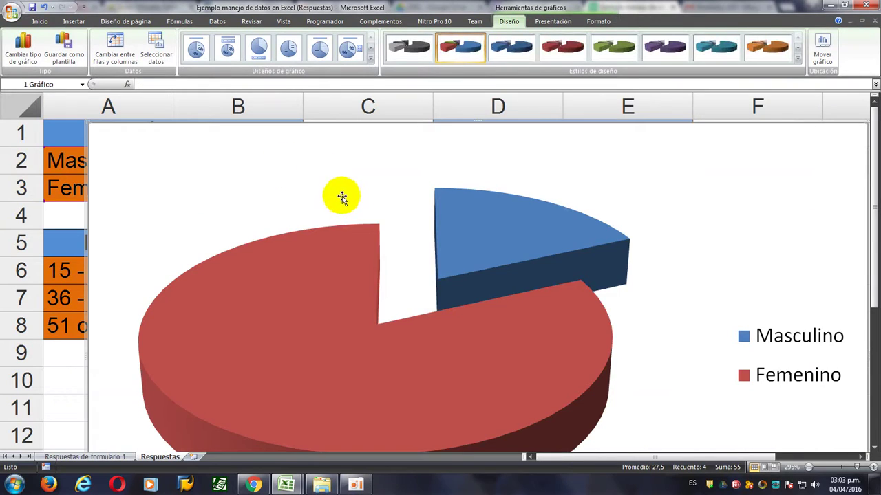
Move the gender pie chart to a new sheet named Gráfico1.
{"action": "scroll", "coordinate": [639, 144], "scroll_direction": "down", "scroll_amount": 2}
{"action": "scroll", "coordinate": [456, 222], "scroll_direction": "down", "scroll_amount": 1}
{"action": "scroll", "coordinate": [460, 223], "scroll_direction": "up", "scroll_amount": 4}
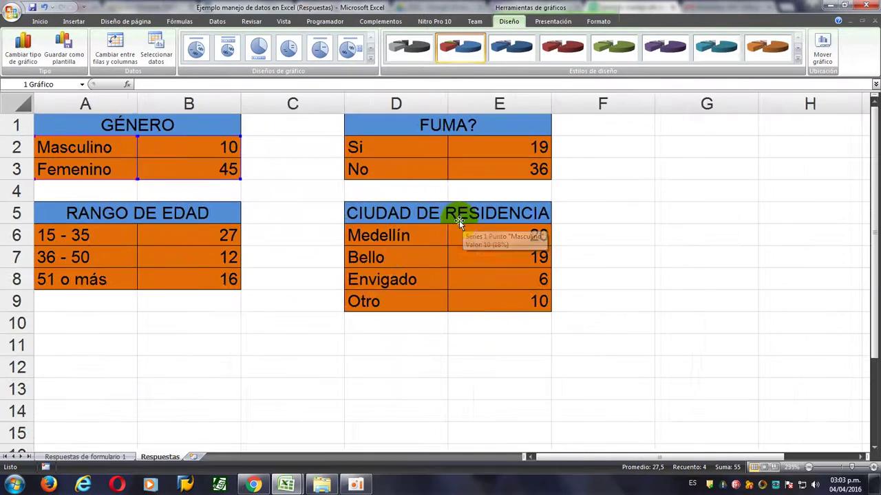
{"action": "scroll", "coordinate": [460, 222], "scroll_direction": "down", "scroll_amount": 1}
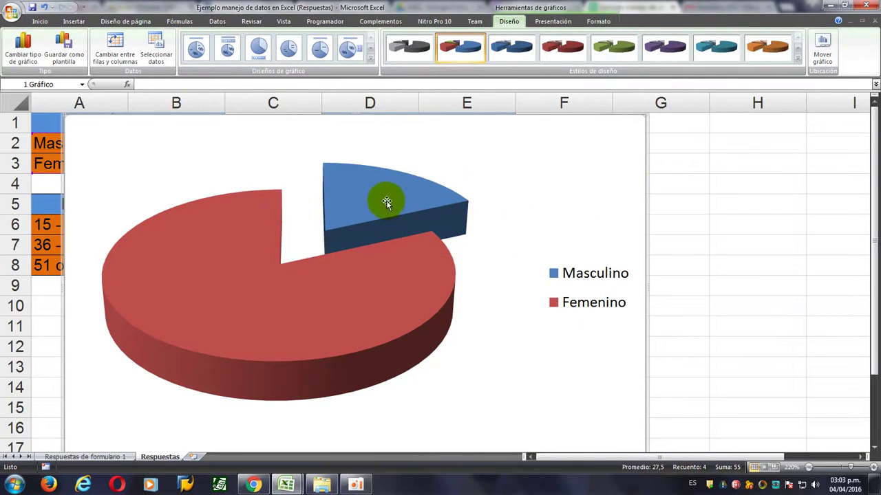
{"action": "left_click", "coordinate": [823, 43]}
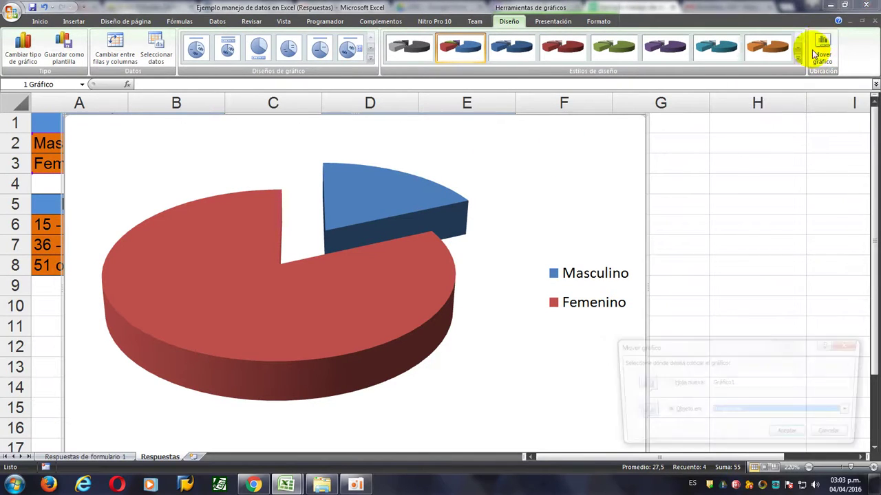
{"action": "left_click_drag", "start_coordinate": [685, 347], "coordinate": [340, 152]}
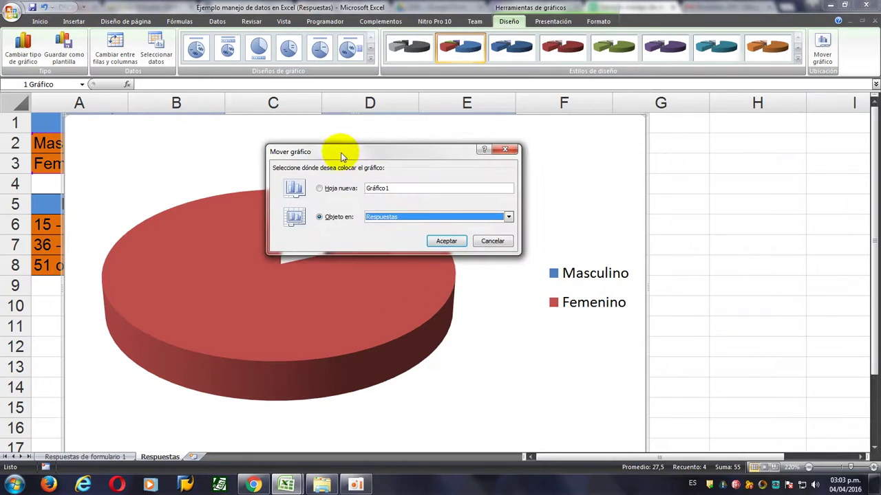
{"action": "left_click", "coordinate": [331, 190]}
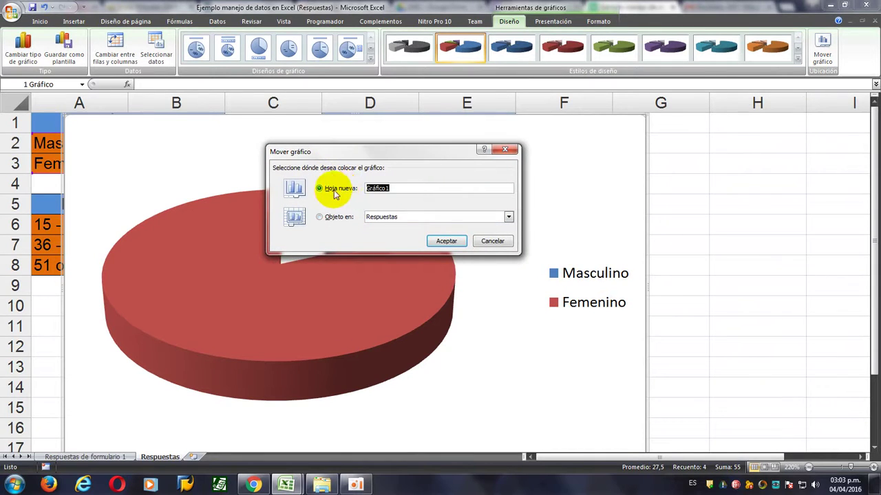
{"action": "left_click", "coordinate": [444, 241]}
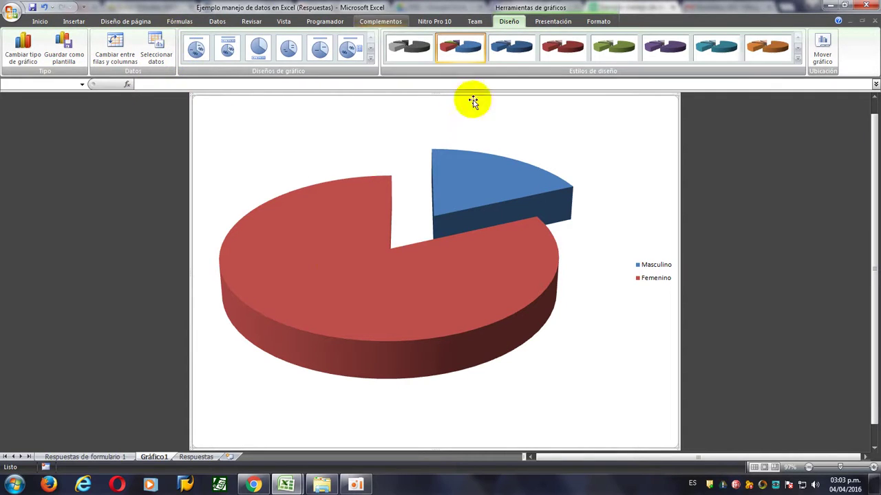
Apply the chart layout that has a title, a legend above the pie and percentage labels.
{"action": "left_click", "coordinate": [486, 178]}
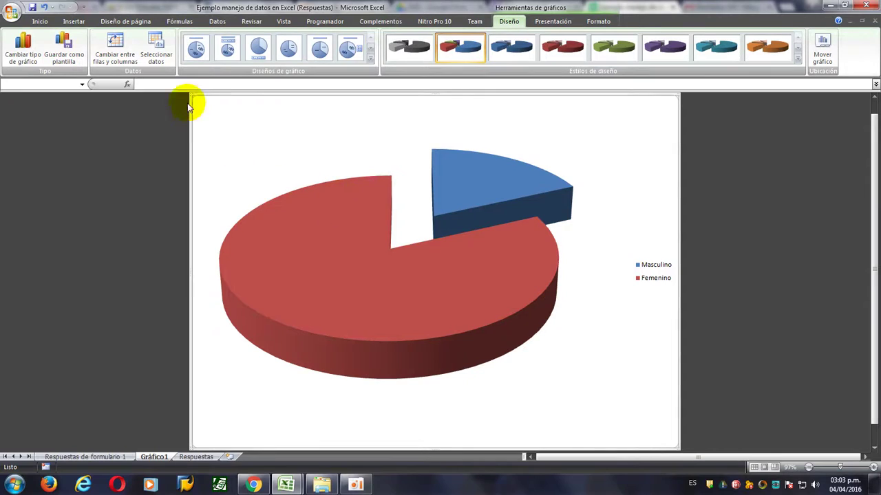
{"action": "left_click", "coordinate": [228, 52]}
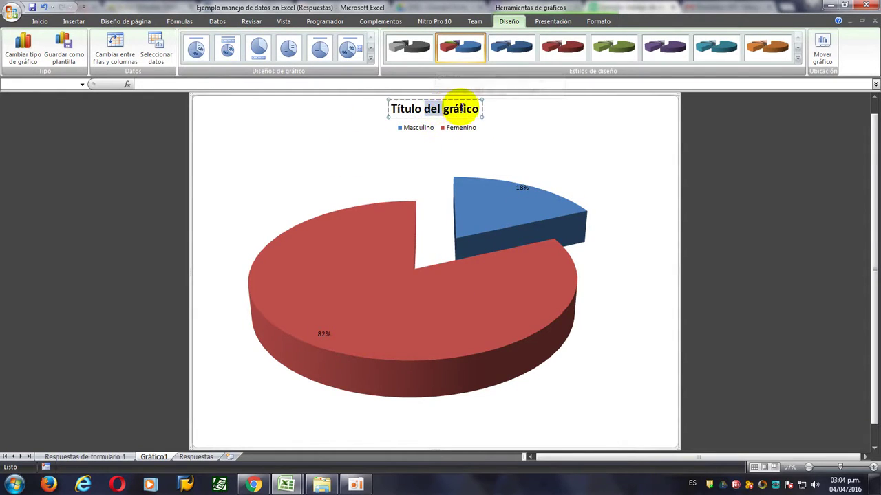
Replace the placeholder chart title of the gender pie chart with GÉNERO.
{"action": "left_click_drag", "start_coordinate": [484, 108], "coordinate": [379, 112]}
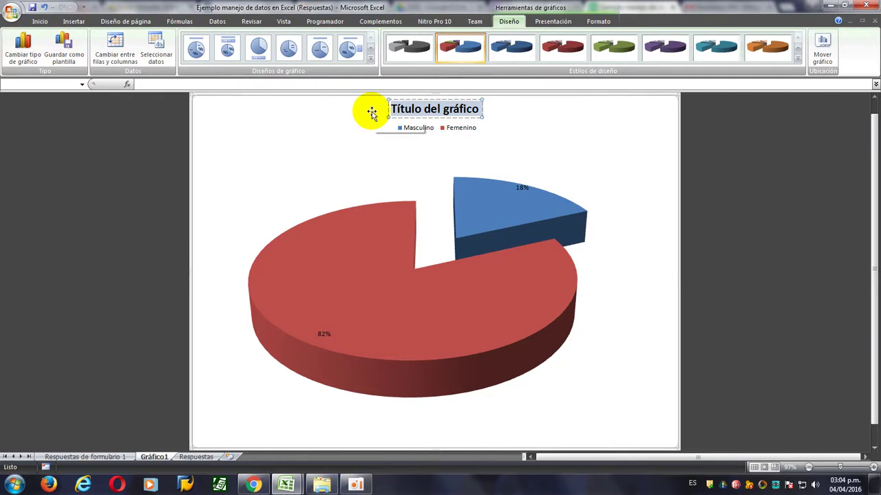
{"action": "type", "text": "g"}
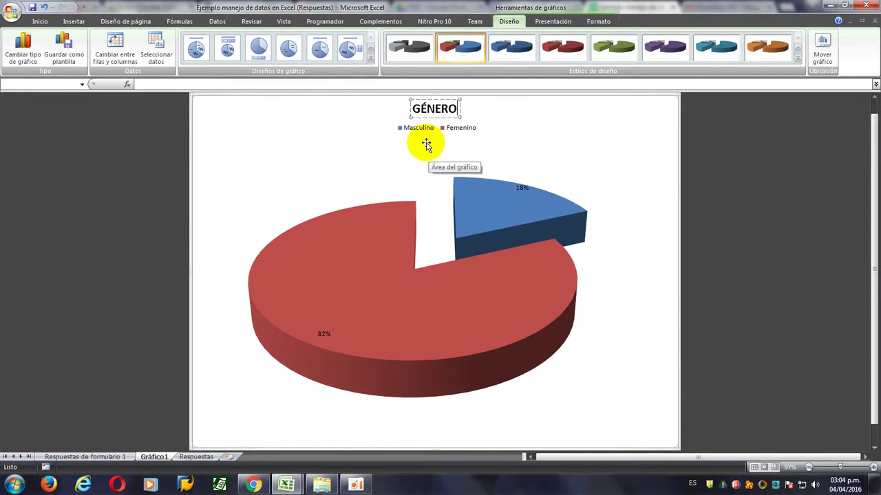
{"action": "left_click", "coordinate": [417, 129]}
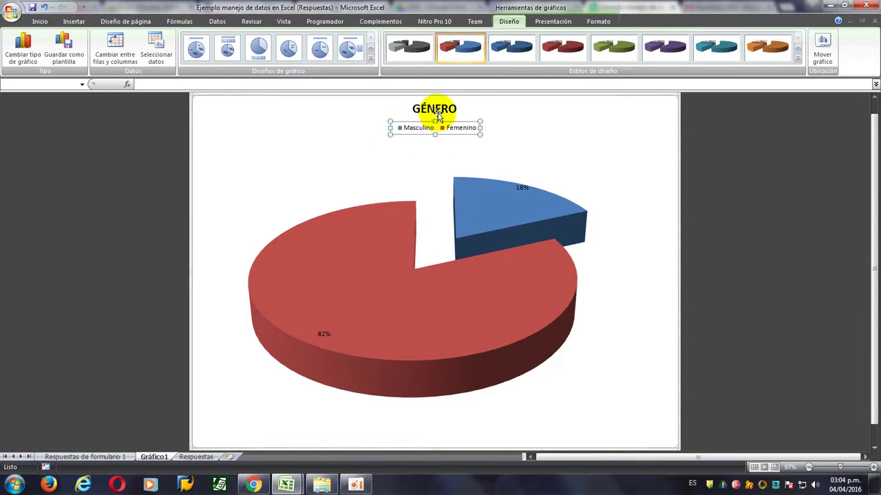
Enlarge the GÉNERO chart title to font size 32.
{"action": "left_click", "coordinate": [436, 112]}
{"action": "left_click", "coordinate": [40, 22]}
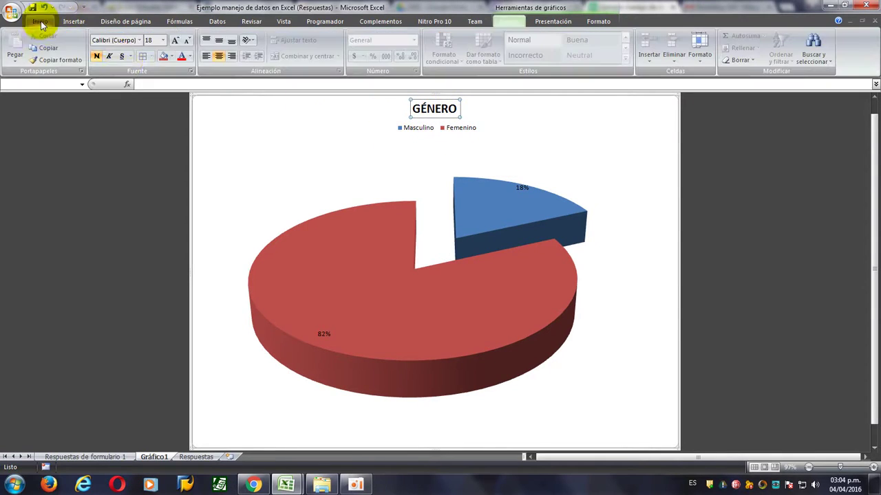
{"action": "left_click", "coordinate": [174, 40]}
{"action": "left_click", "coordinate": [175, 40]}
{"action": "left_click", "coordinate": [175, 40]}
{"action": "left_click", "coordinate": [175, 40]}
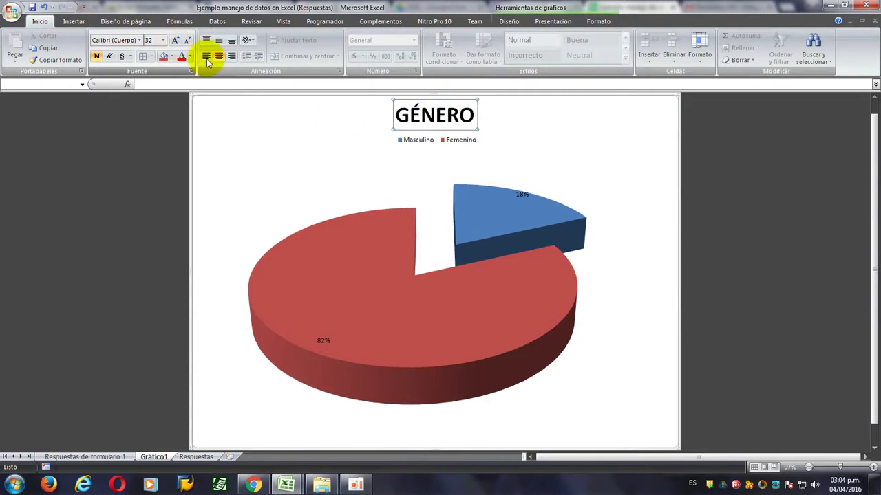
Make the Masculino/Femenino legend text bold and increase its font size by four increments.
{"action": "left_click", "coordinate": [415, 141]}
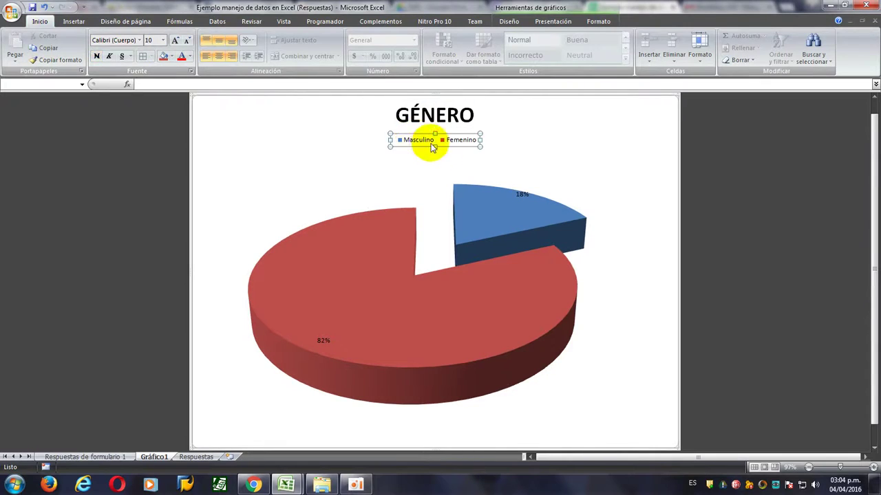
{"action": "left_click", "coordinate": [97, 56]}
{"action": "left_click", "coordinate": [174, 40]}
{"action": "left_click", "coordinate": [175, 39]}
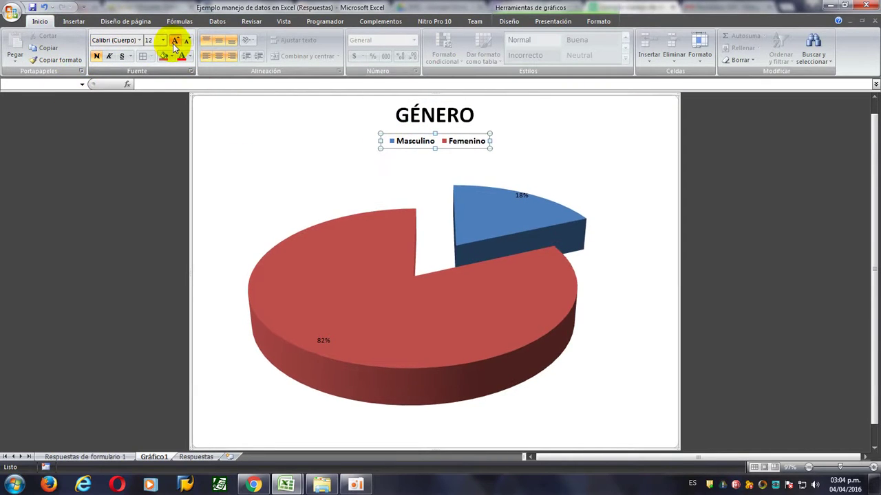
{"action": "left_click", "coordinate": [175, 40]}
{"action": "left_click", "coordinate": [175, 40]}
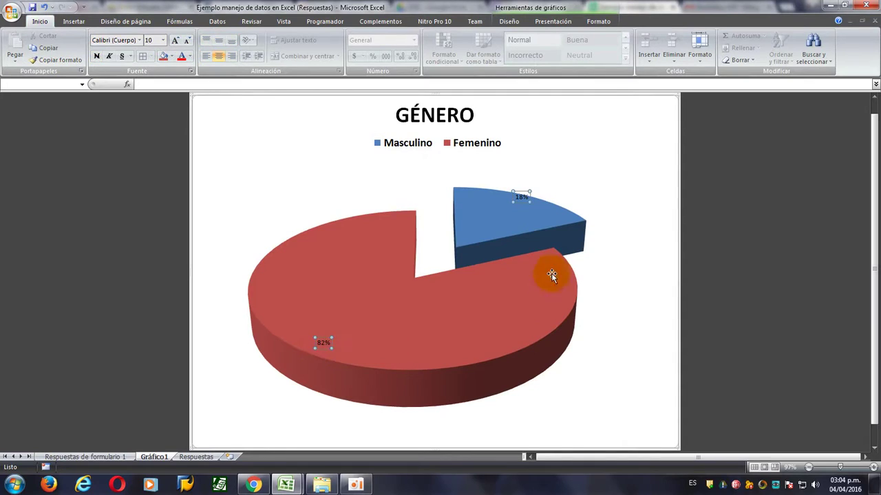